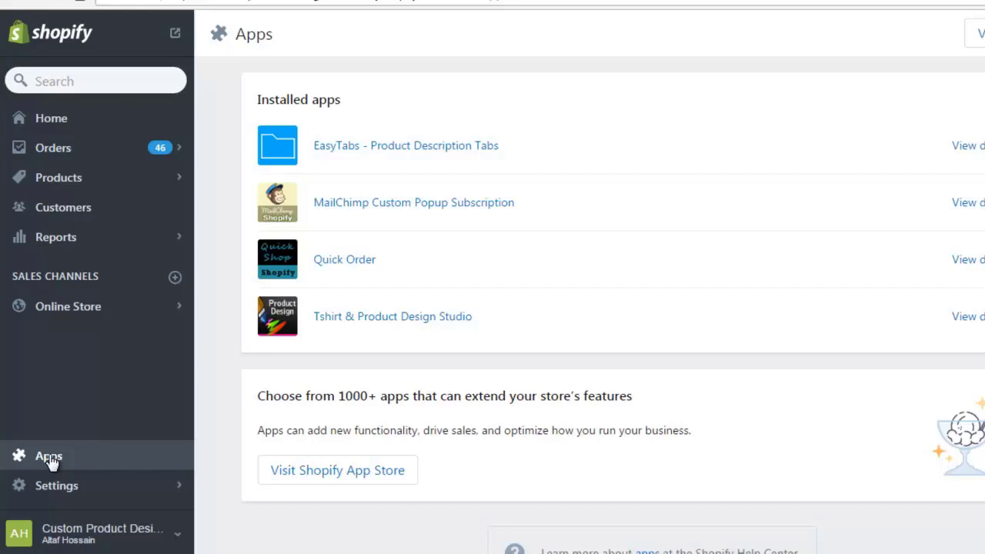
In the Tshirt & Product Design Studio app, choose front_background as the front image for Copy of Black T-Shirt 2
{"action": "left_click", "coordinate": [50, 460]}
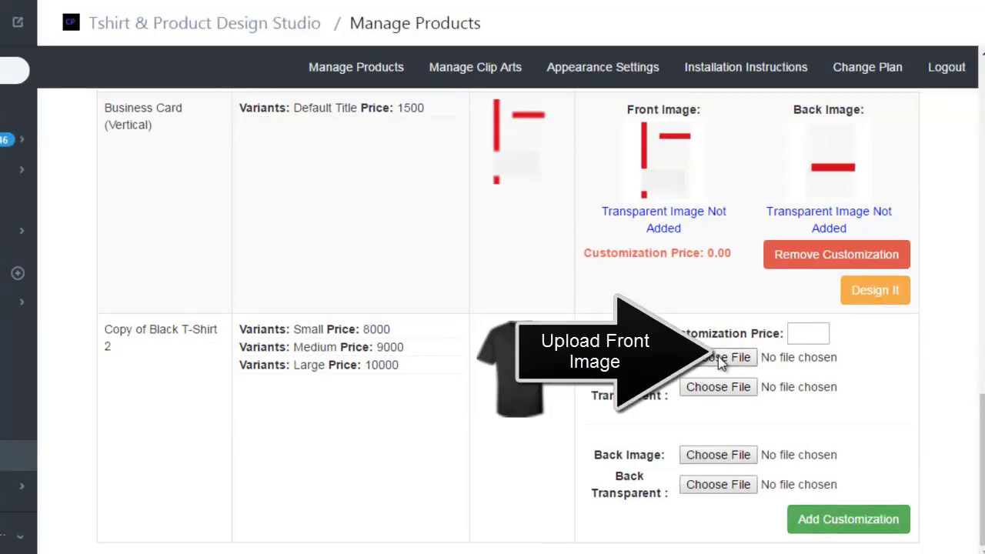
{"action": "left_click", "coordinate": [718, 357]}
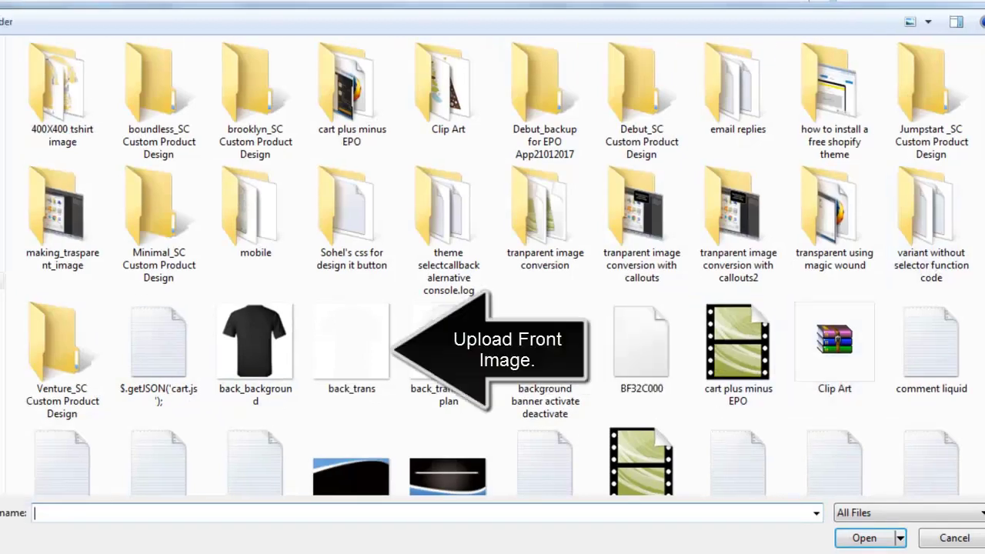
{"action": "scroll", "coordinate": [850, 158], "scroll_direction": "down", "scroll_amount": 3}
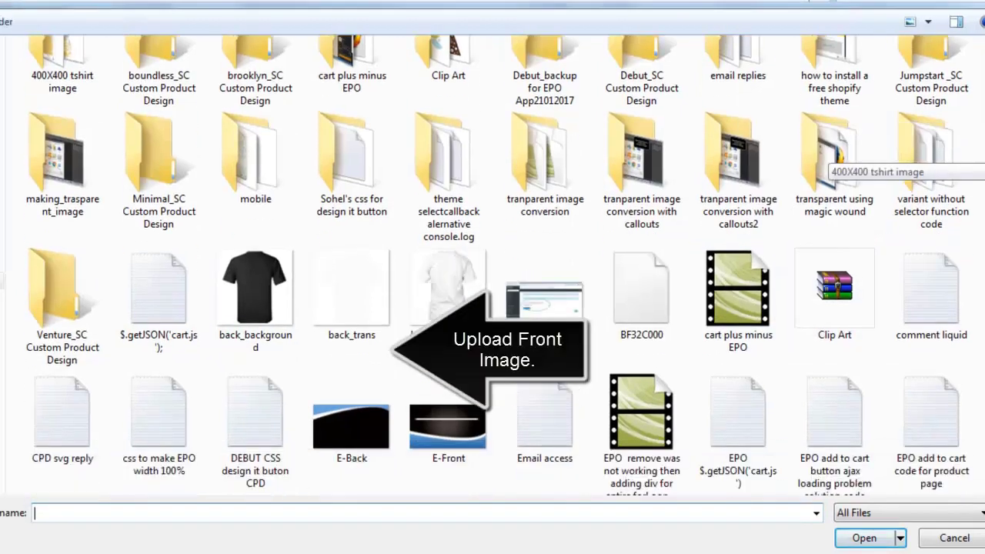
{"action": "scroll", "coordinate": [850, 157], "scroll_direction": "down", "scroll_amount": 5}
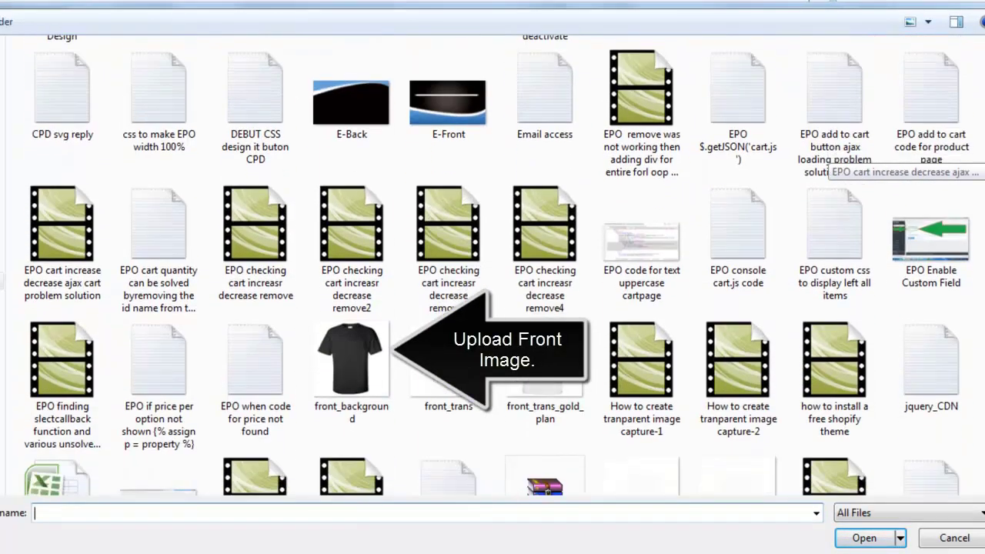
{"action": "double_click", "coordinate": [350, 409]}
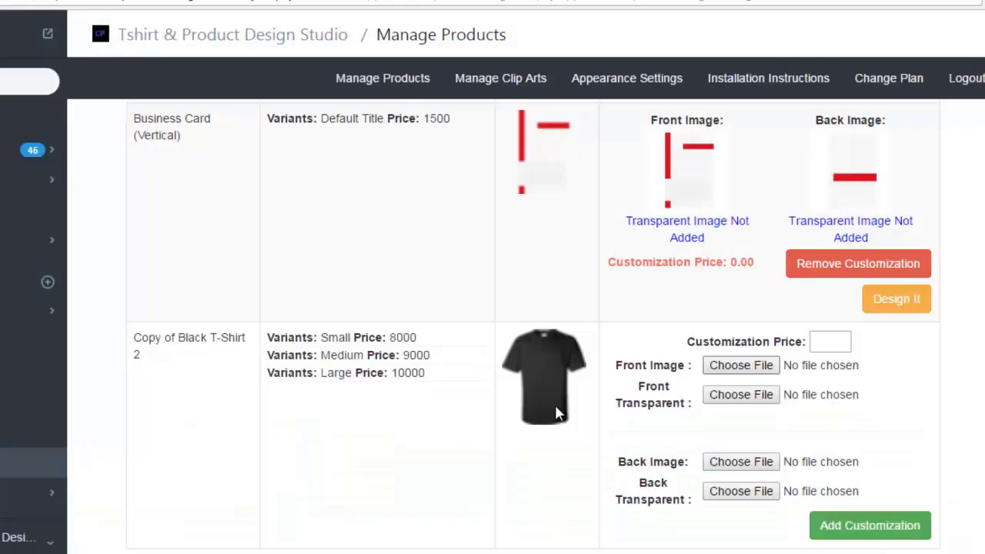
Choose front_trans as the front transparent image for Copy of Black T-Shirt 2
{"action": "left_click", "coordinate": [733, 395]}
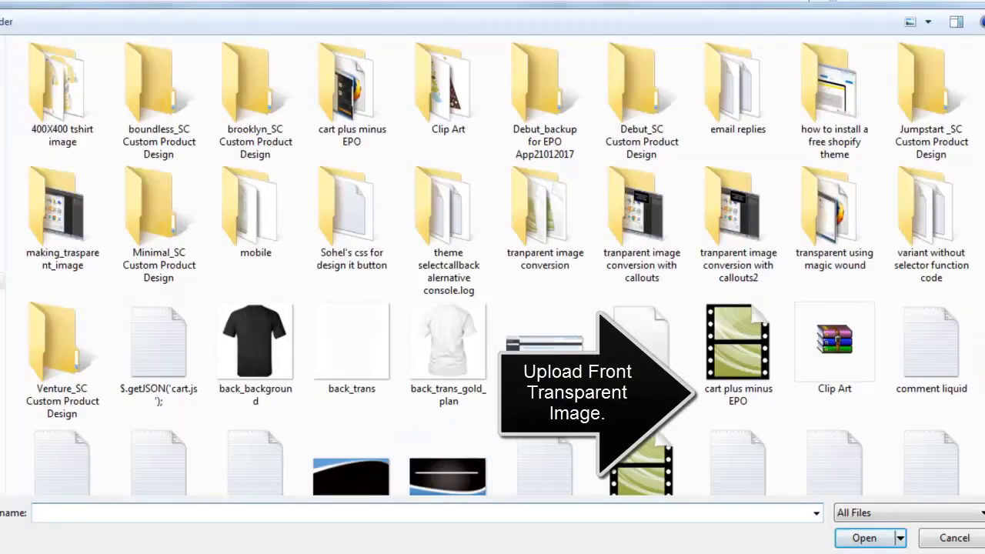
{"action": "scroll", "coordinate": [834, 131], "scroll_direction": "down", "scroll_amount": 5}
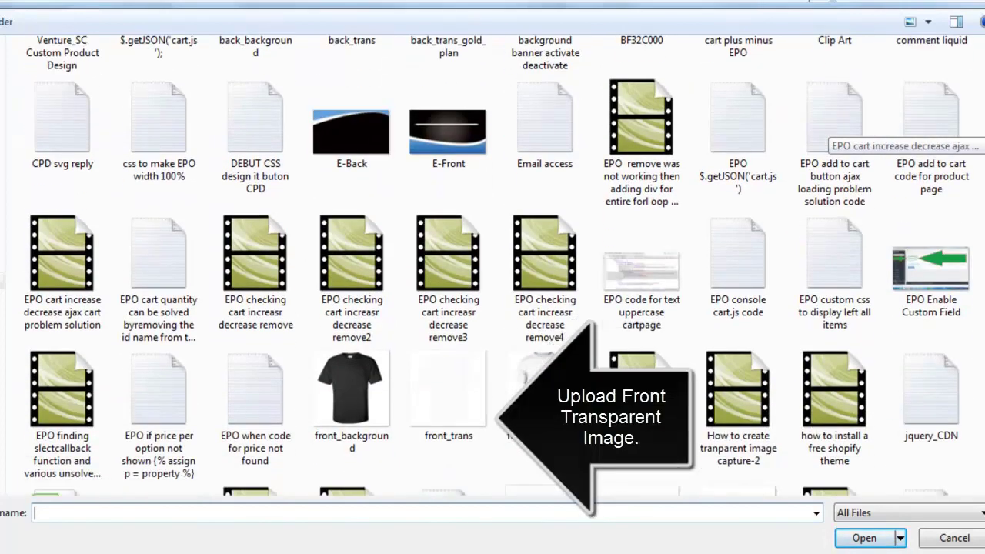
{"action": "left_click", "coordinate": [454, 389]}
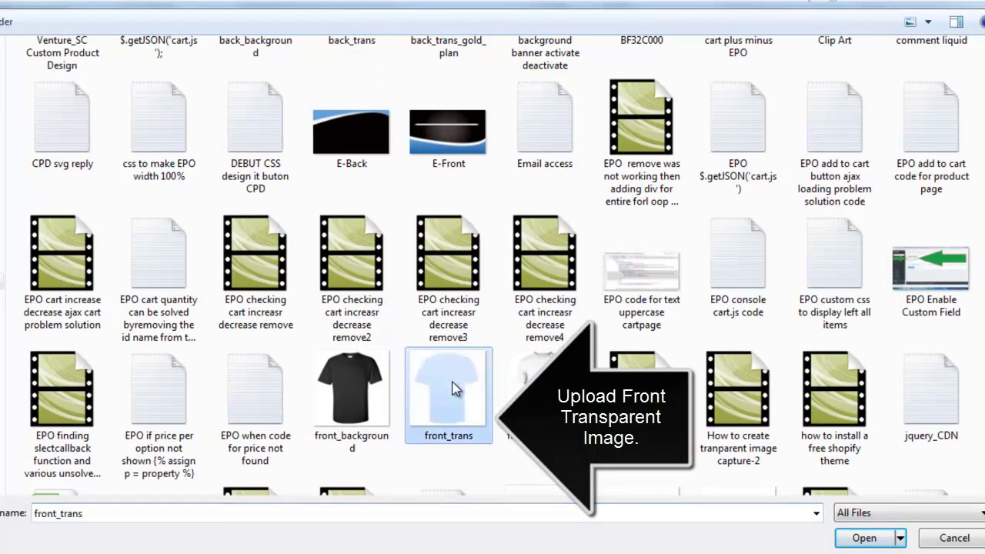
{"action": "double_click", "coordinate": [453, 375]}
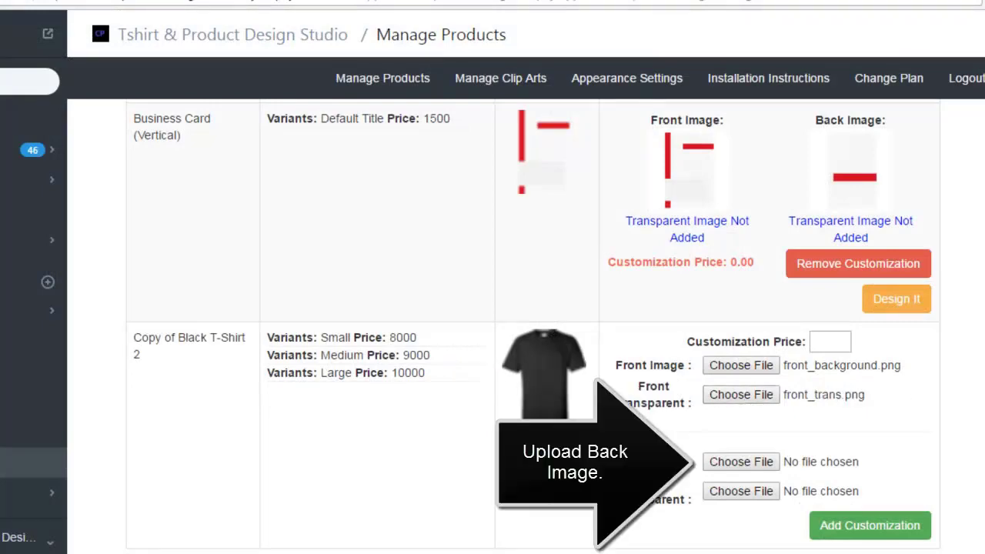
Set back_background as the back image and back_trans as the back transparent image, and add the customization to the product
{"action": "left_click", "coordinate": [714, 465]}
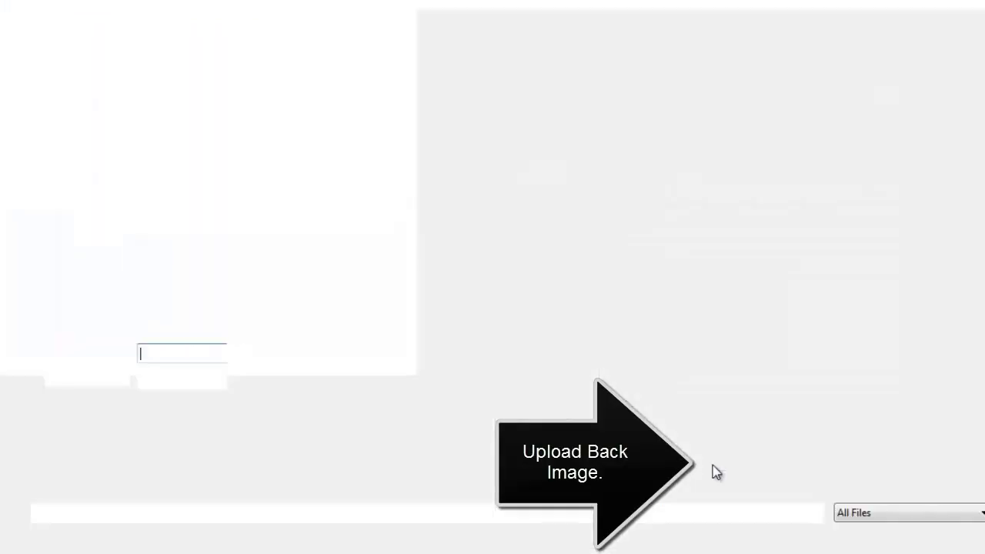
{"action": "double_click", "coordinate": [256, 351]}
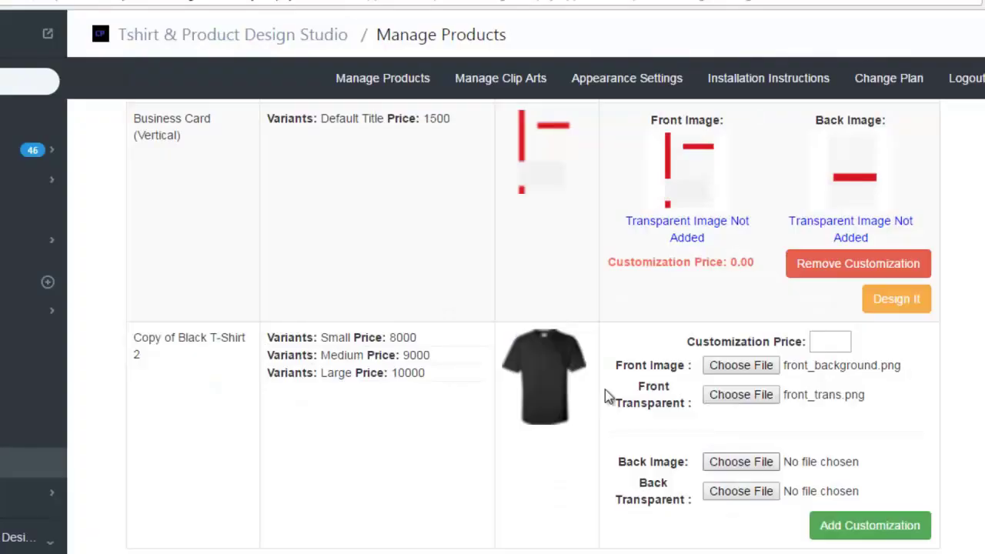
{"action": "left_click", "coordinate": [750, 491]}
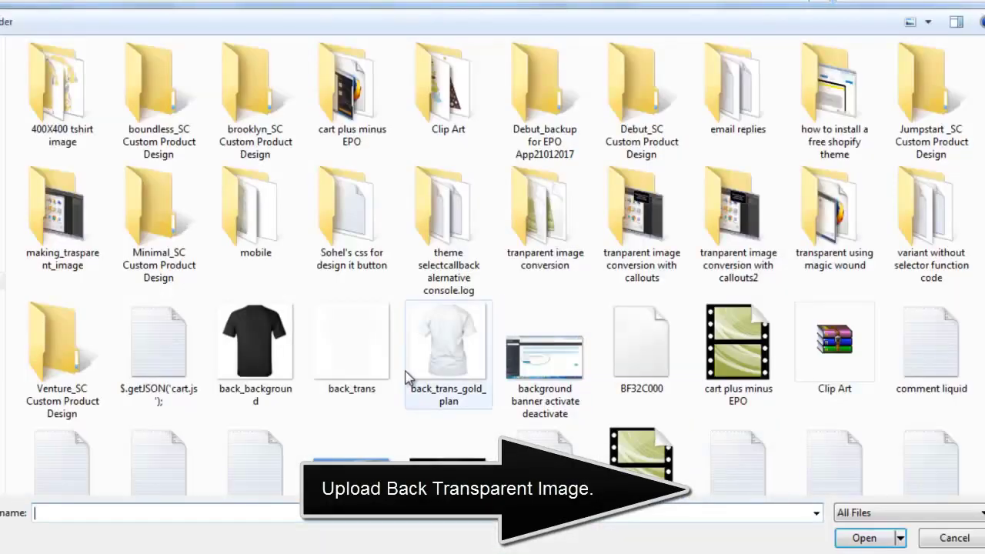
{"action": "double_click", "coordinate": [342, 350]}
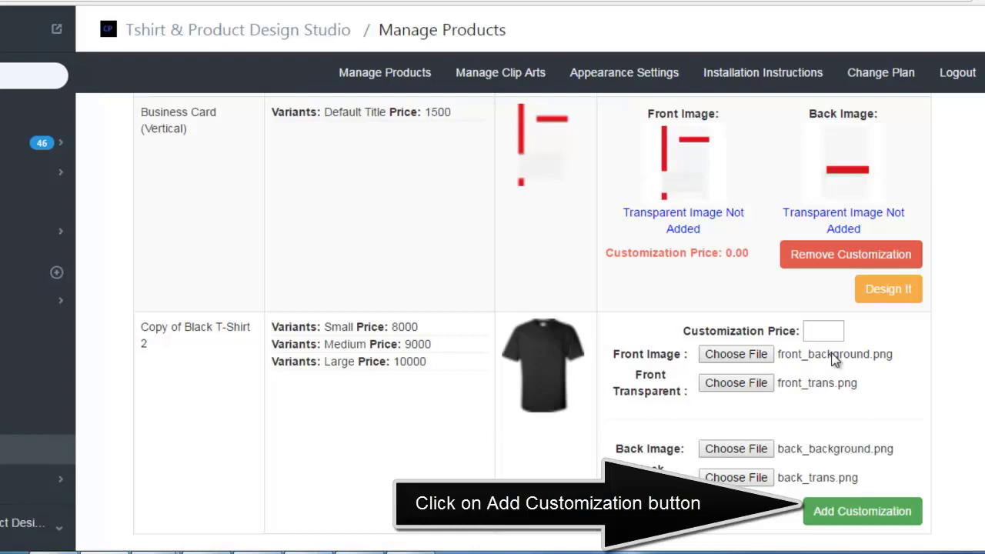
{"action": "left_click", "coordinate": [861, 510]}
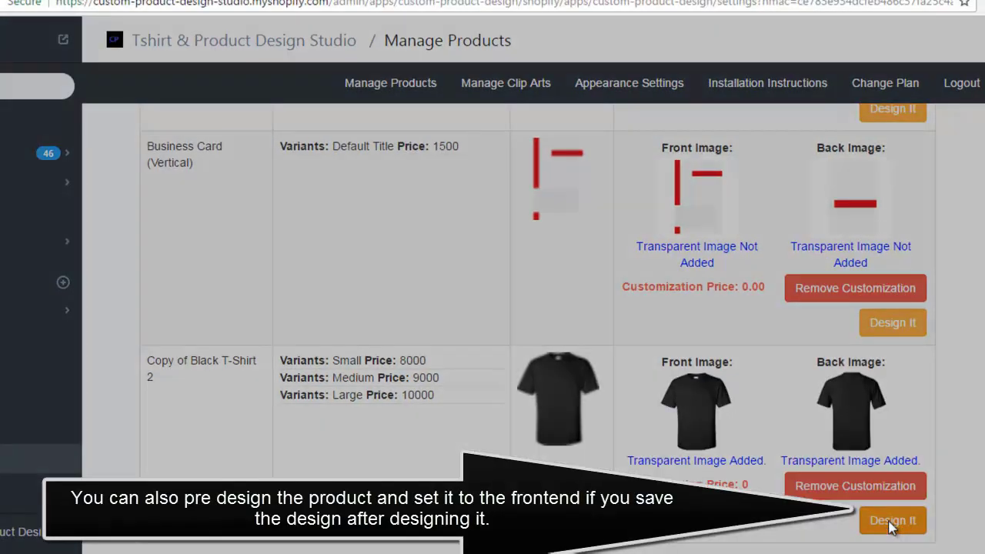
Open the pre-design editor for Copy of Black T-Shirt 2 and place the purple face clip art mid-chest on the shirt front
{"action": "left_click", "coordinate": [891, 522]}
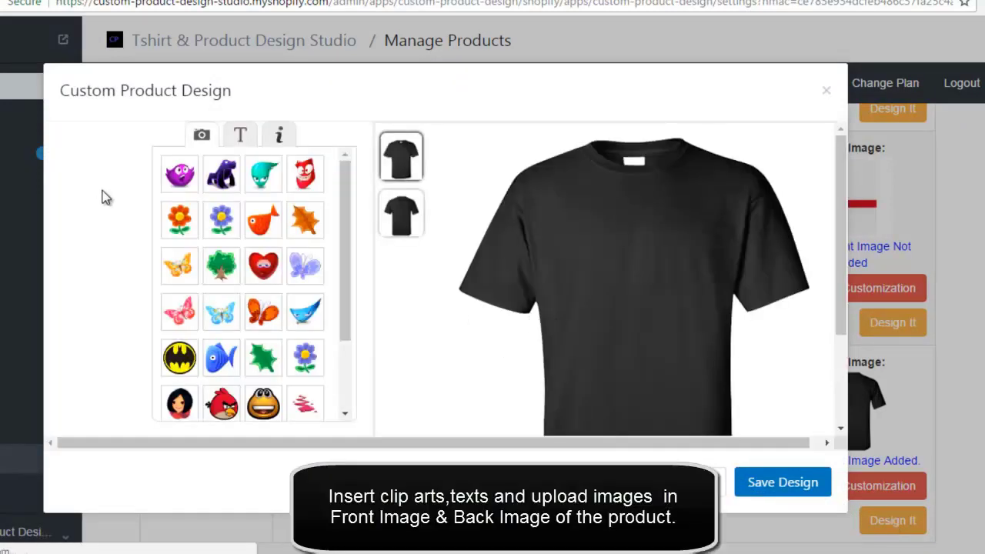
{"action": "left_click", "coordinate": [178, 175]}
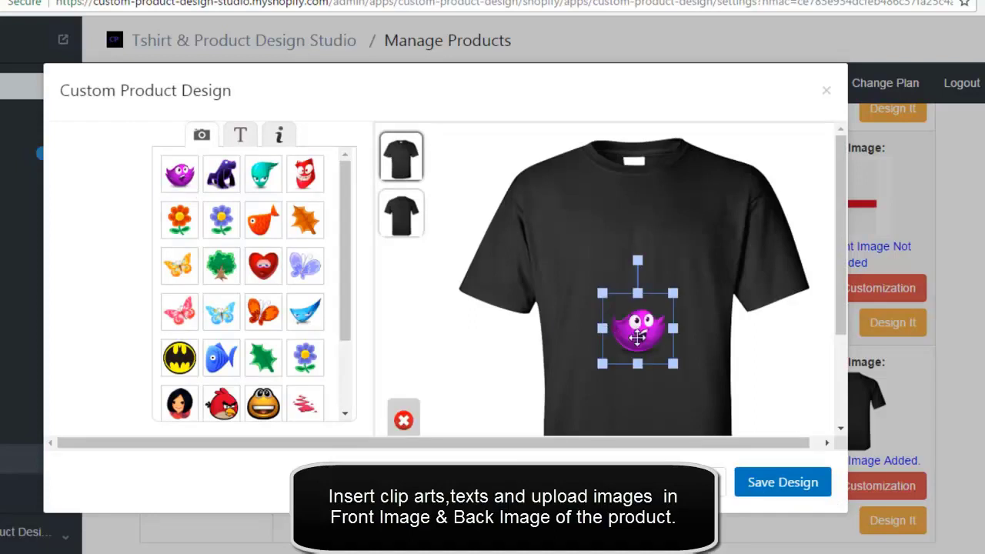
{"action": "mouse_move", "coordinate": [649, 318]}
{"action": "left_mouse_down"}
{"action": "mouse_move", "coordinate": [611, 315]}
{"action": "mouse_move", "coordinate": [639, 306]}
{"action": "left_mouse_up"}
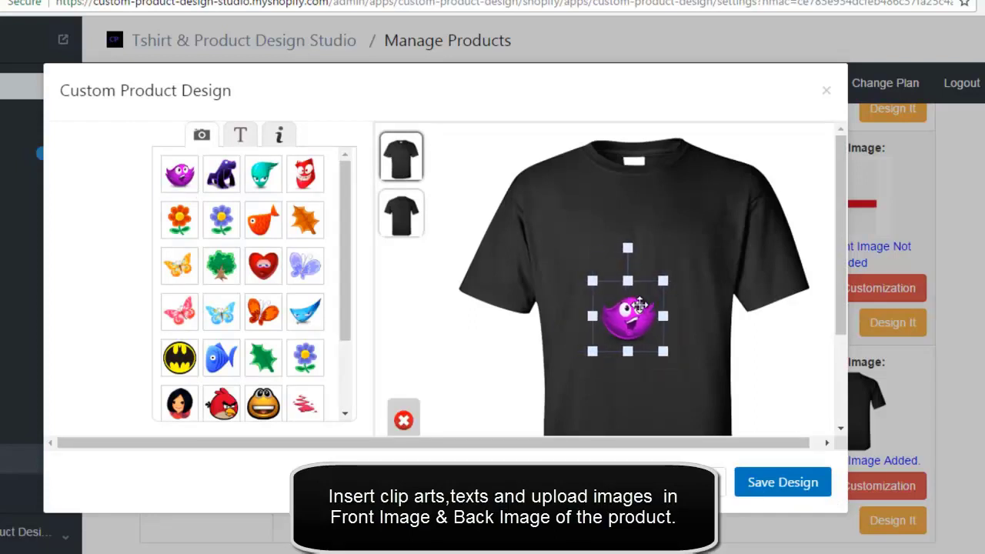
Add the text "Type your message here" in pink to the shirt front and move it above the clip art
{"action": "left_click", "coordinate": [244, 137]}
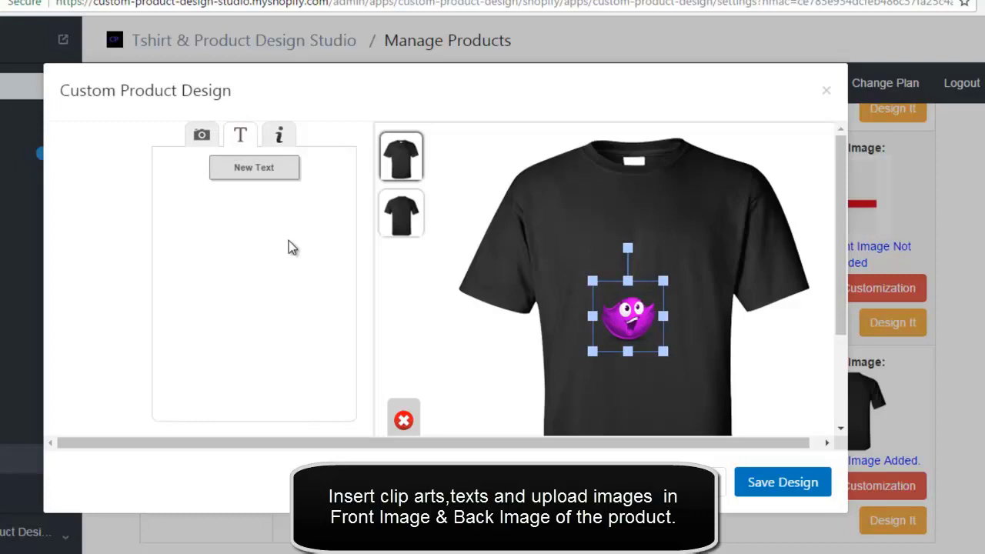
{"action": "left_click", "coordinate": [246, 167]}
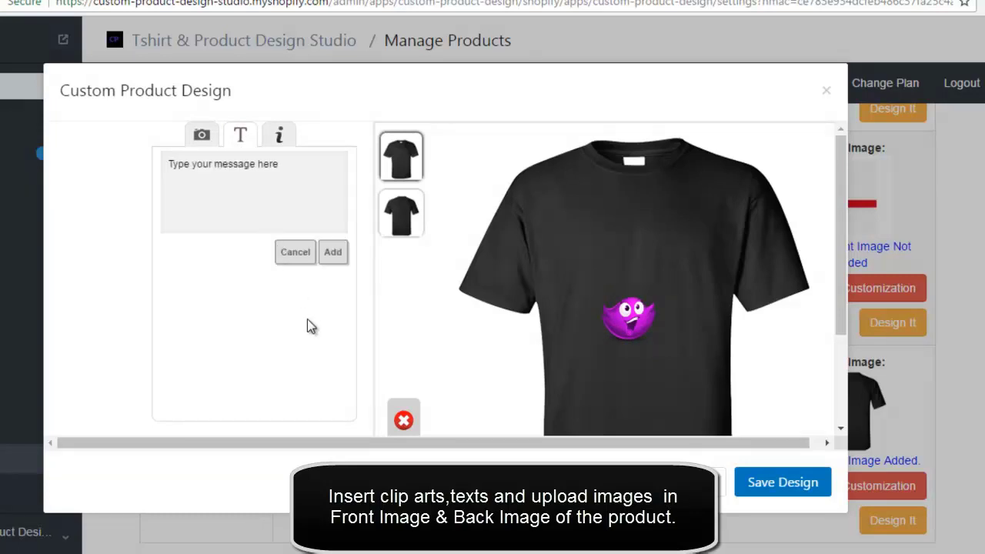
{"action": "left_click", "coordinate": [341, 252]}
{"action": "left_click", "coordinate": [292, 299]}
{"action": "left_click_drag", "start_coordinate": [334, 325], "coordinate": [329, 333]}
{"action": "left_click_drag", "start_coordinate": [594, 314], "coordinate": [571, 229]}
{"action": "left_click", "coordinate": [575, 269]}
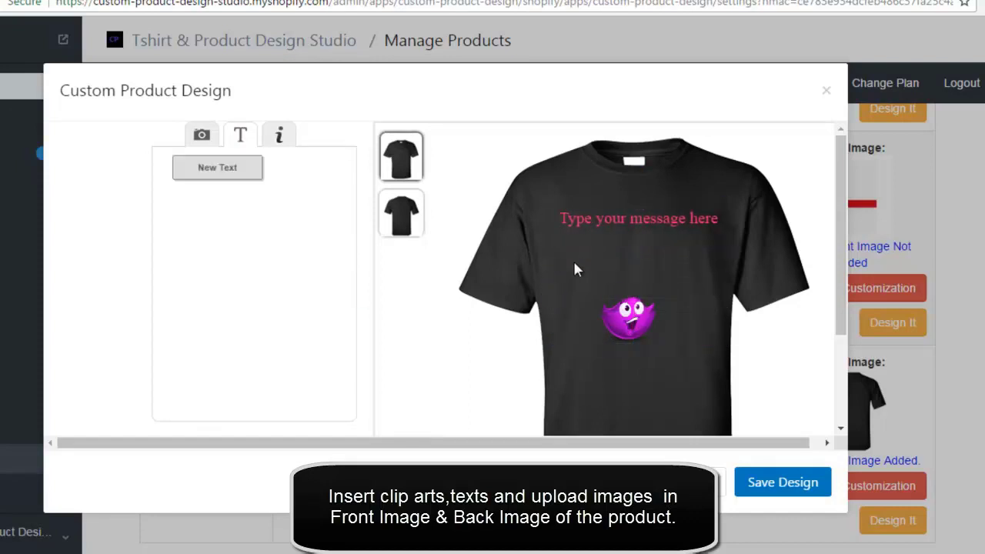
On the shirt back, add the text "Type your message here", colour it cyan and move it up near the collar
{"action": "left_click", "coordinate": [400, 211]}
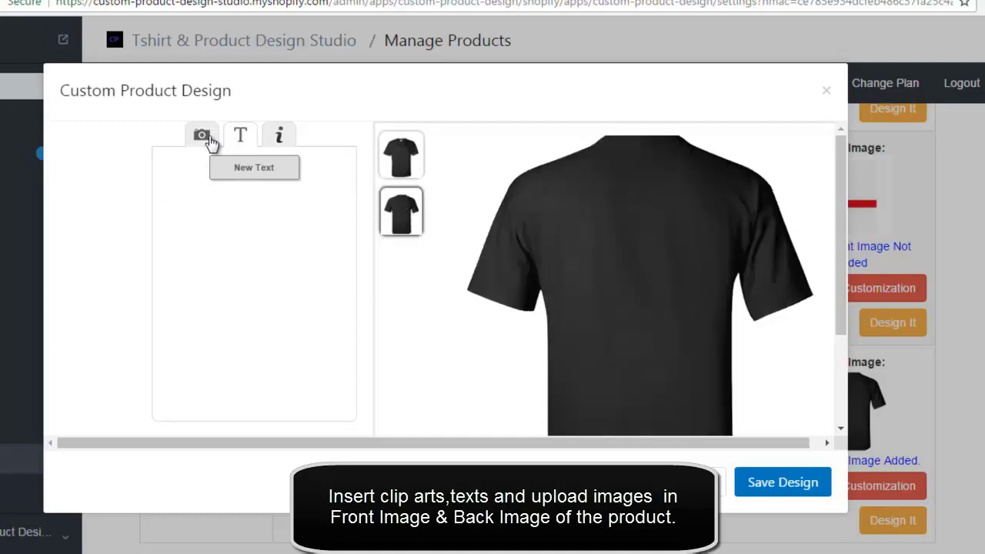
{"action": "left_click", "coordinate": [250, 166]}
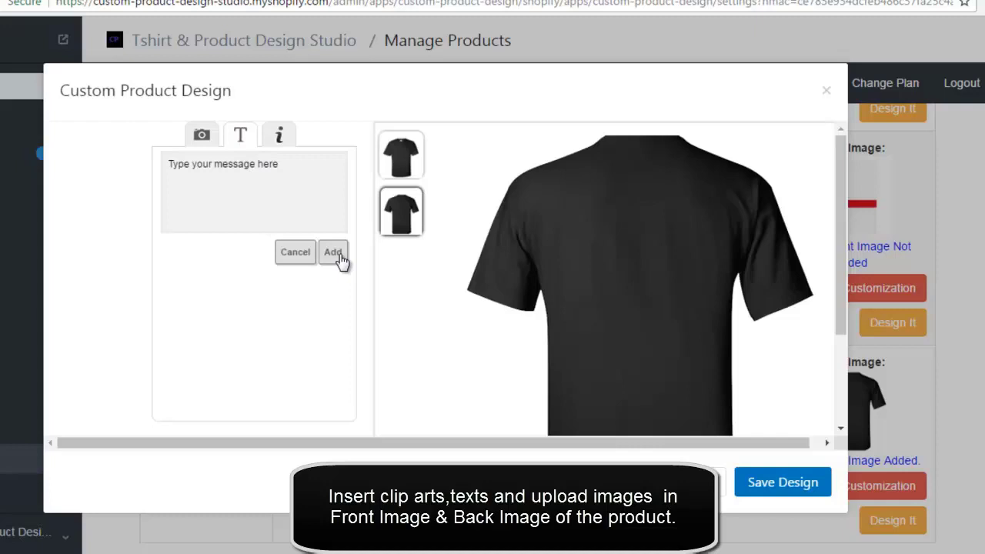
{"action": "left_click", "coordinate": [333, 253]}
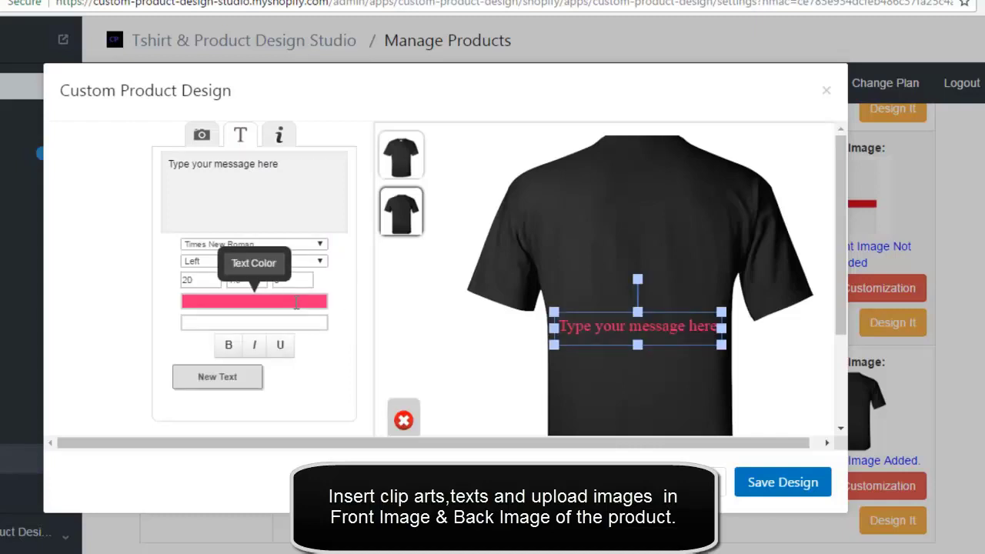
{"action": "left_click", "coordinate": [264, 300]}
{"action": "left_click", "coordinate": [260, 333]}
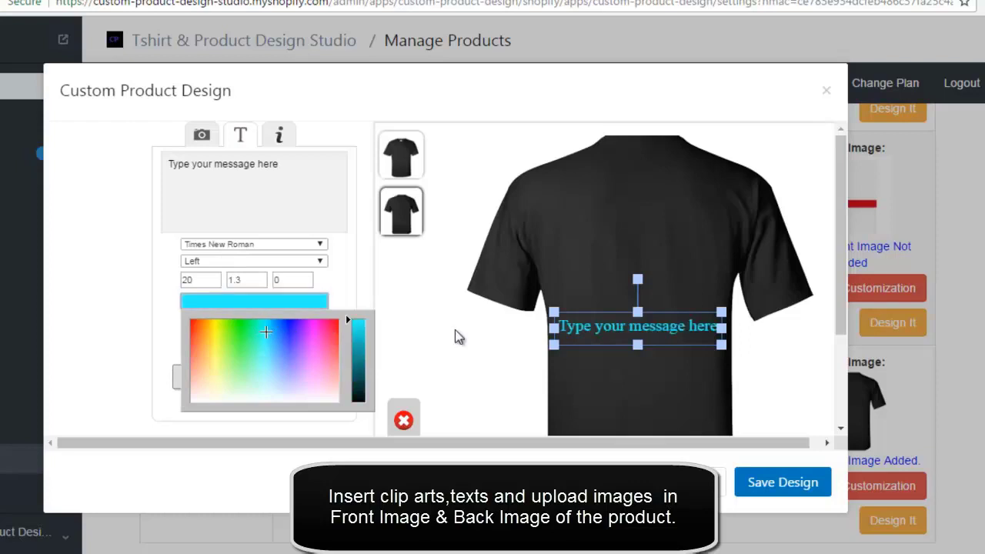
{"action": "left_click", "coordinate": [586, 292]}
{"action": "left_click_drag", "start_coordinate": [595, 324], "coordinate": [601, 192]}
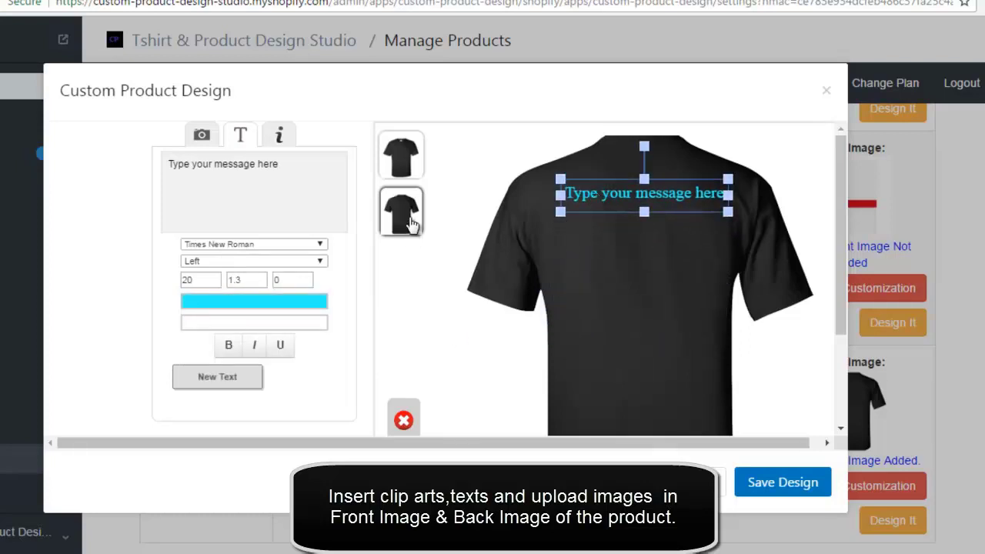
Add the purple gorilla clip art below the text on the shirt back, and close the editor without saving the design
{"action": "left_click", "coordinate": [202, 136]}
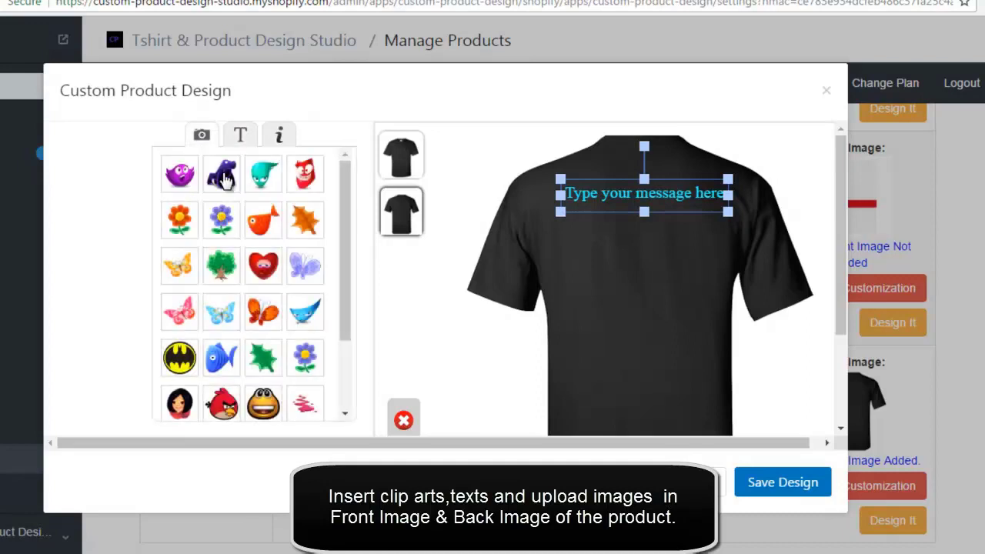
{"action": "left_click", "coordinate": [224, 178]}
{"action": "left_click_drag", "start_coordinate": [622, 329], "coordinate": [620, 332]}
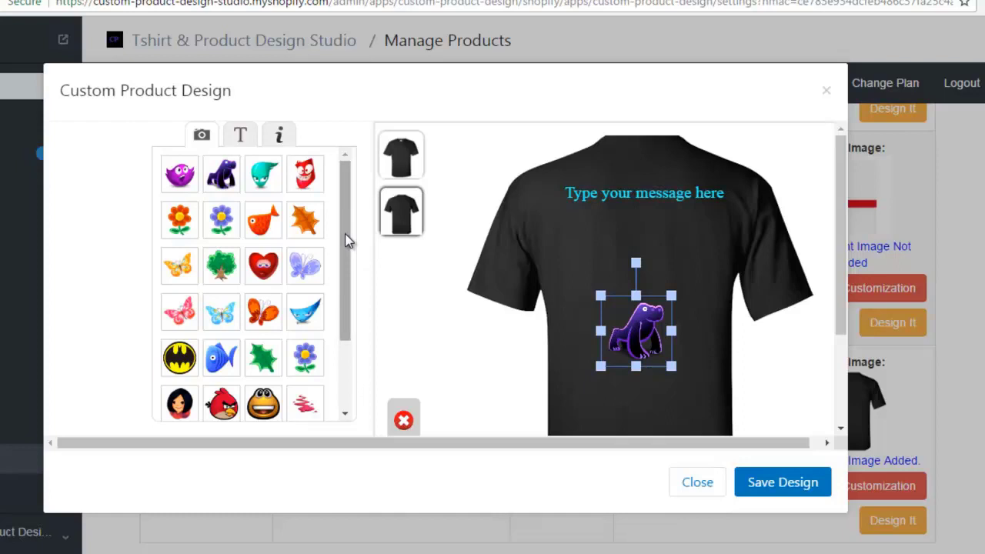
{"action": "left_click_drag", "start_coordinate": [344, 280], "coordinate": [352, 352]}
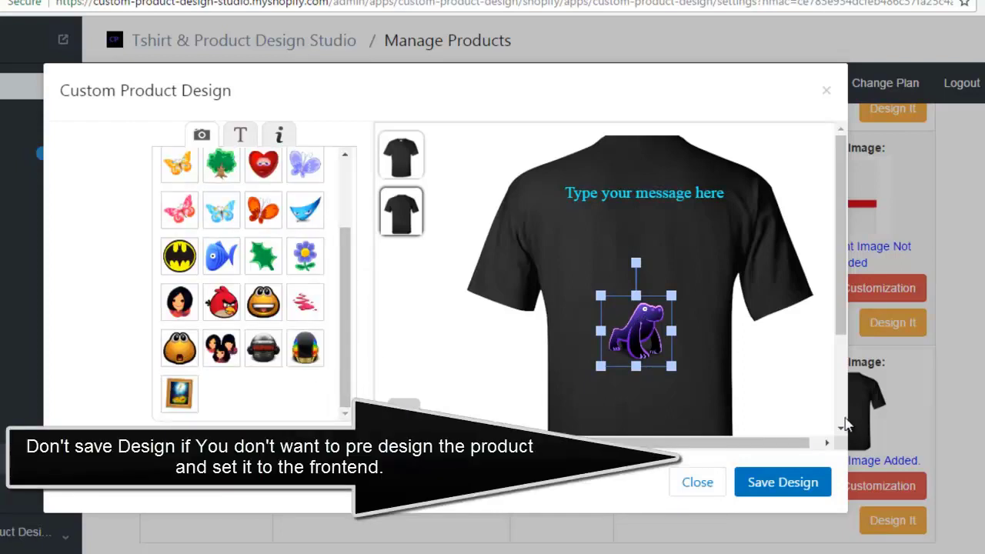
{"action": "left_click", "coordinate": [697, 485]}
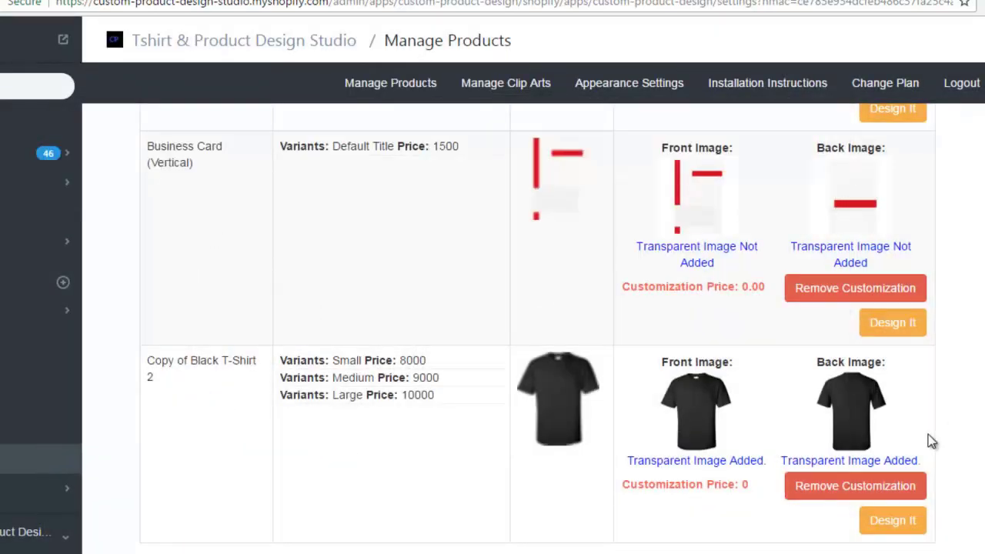
On the storefront catalog, open the Copy of Black T-Shirt 2 product page in a new tab and switch to it
{"action": "right_click", "coordinate": [724, 337]}
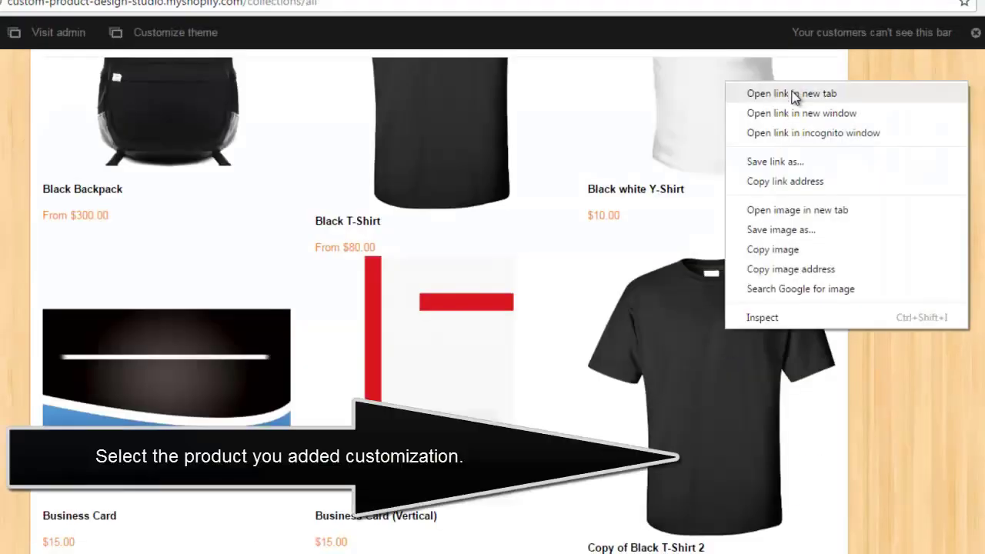
{"action": "left_click", "coordinate": [794, 93]}
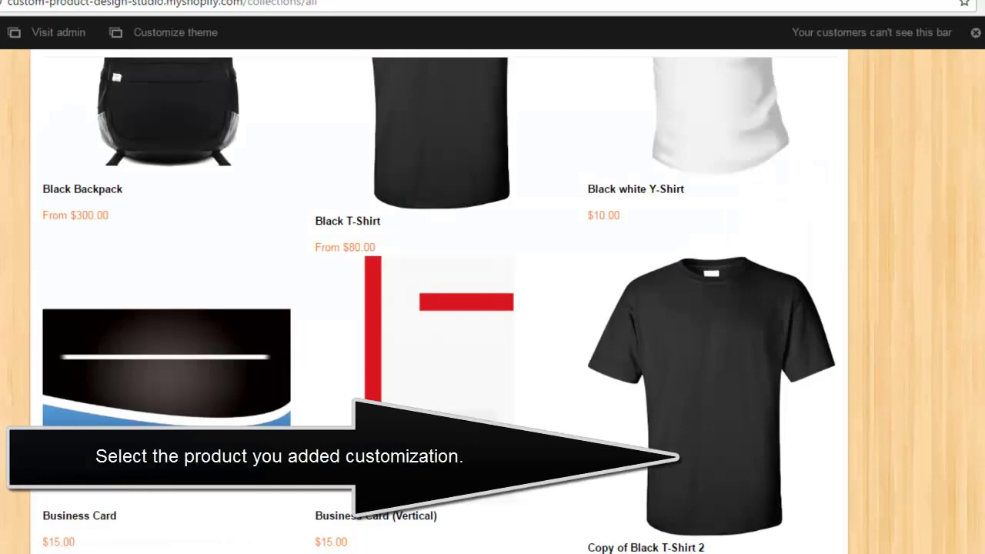
{"action": "key", "text": "ctrl+Tab"}
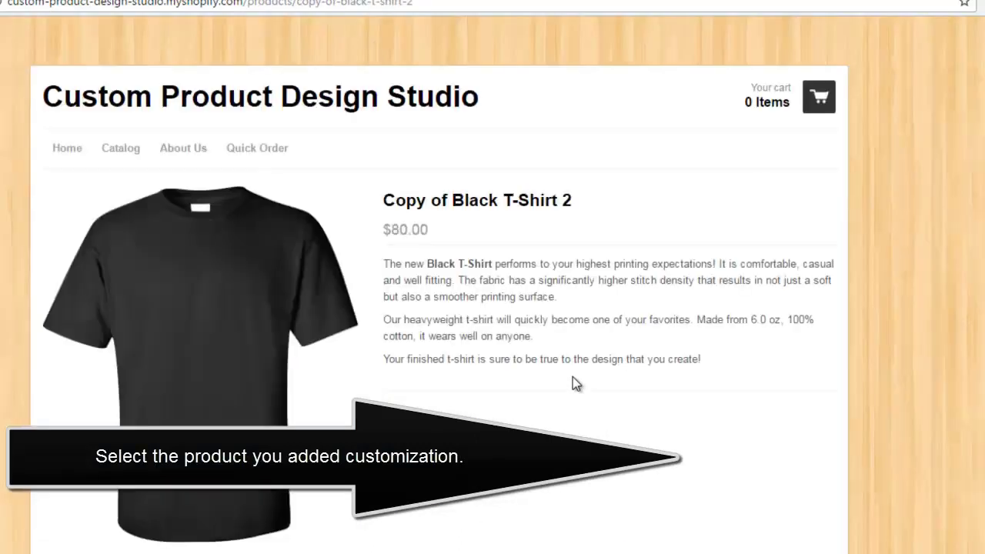
{"action": "scroll", "coordinate": [572, 377], "scroll_direction": "down", "scroll_amount": 1}
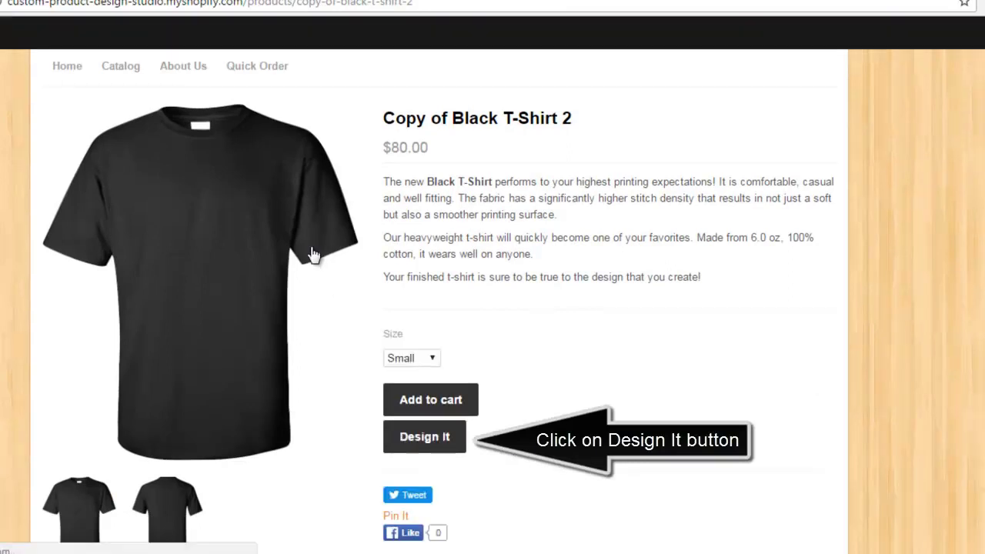
Start designing the shirt from its product page and add the teal face clip art to the shirt front
{"action": "left_click", "coordinate": [427, 439]}
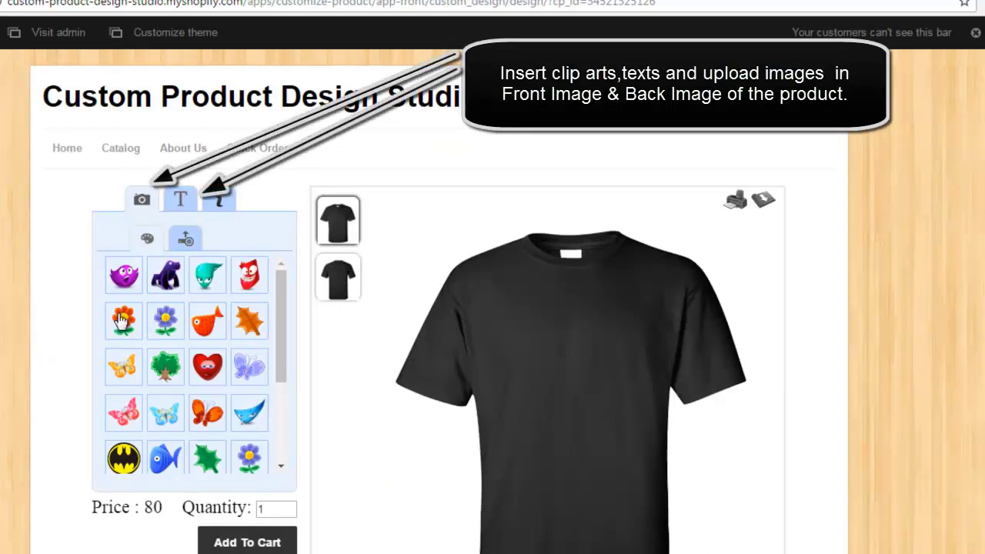
{"action": "left_click", "coordinate": [210, 275]}
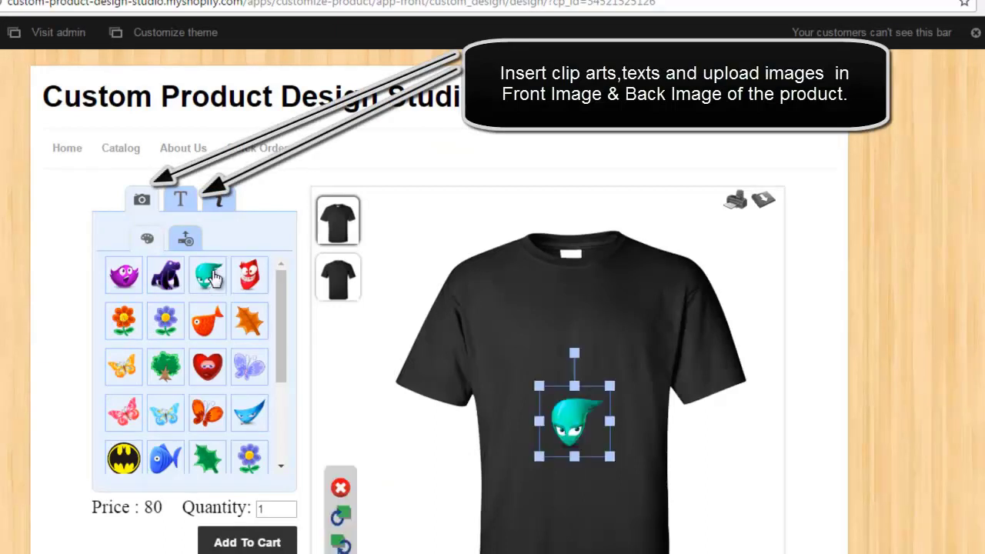
Add the text "Type your message here" to the shirt front, move it up below the collar and colour it pink
{"action": "left_click", "coordinate": [181, 200]}
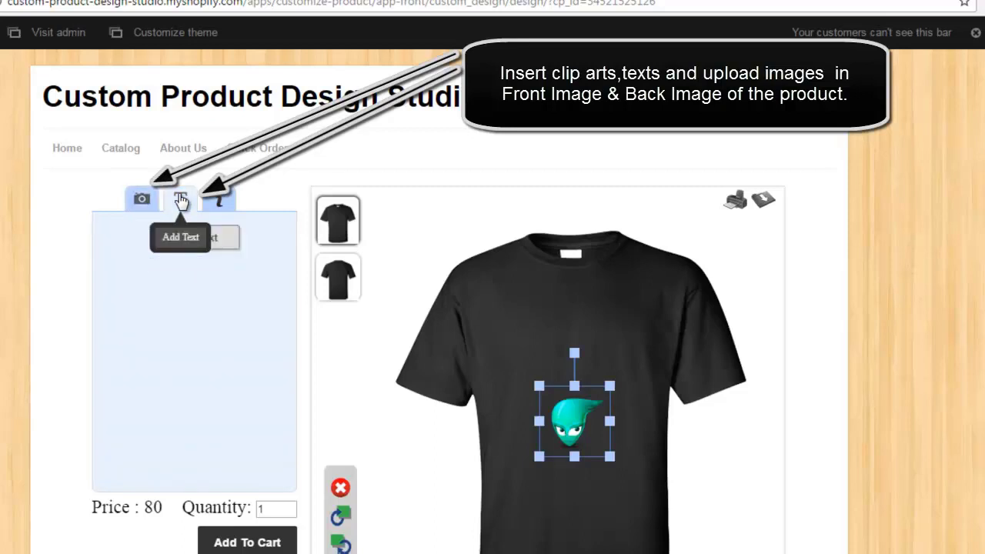
{"action": "left_click", "coordinate": [219, 237]}
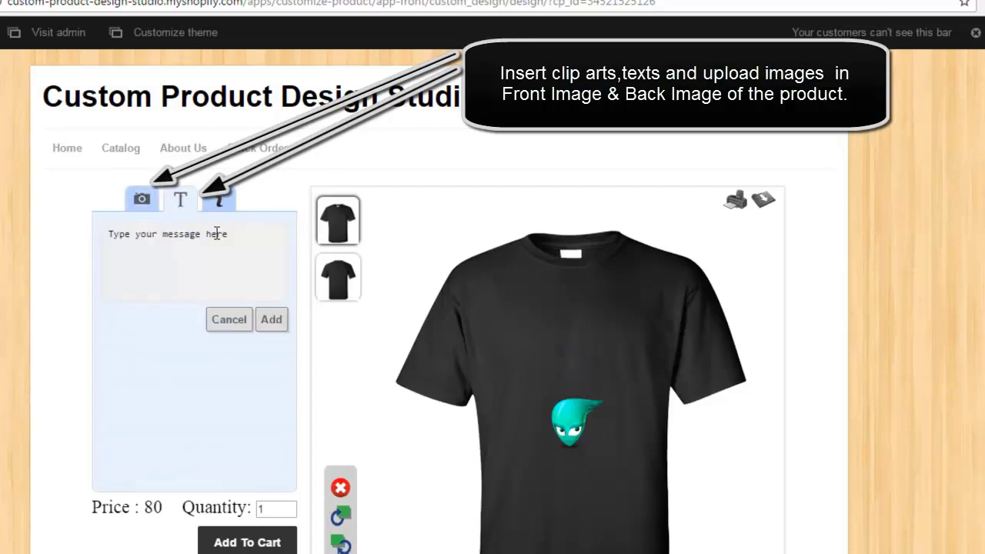
{"action": "left_click", "coordinate": [273, 320]}
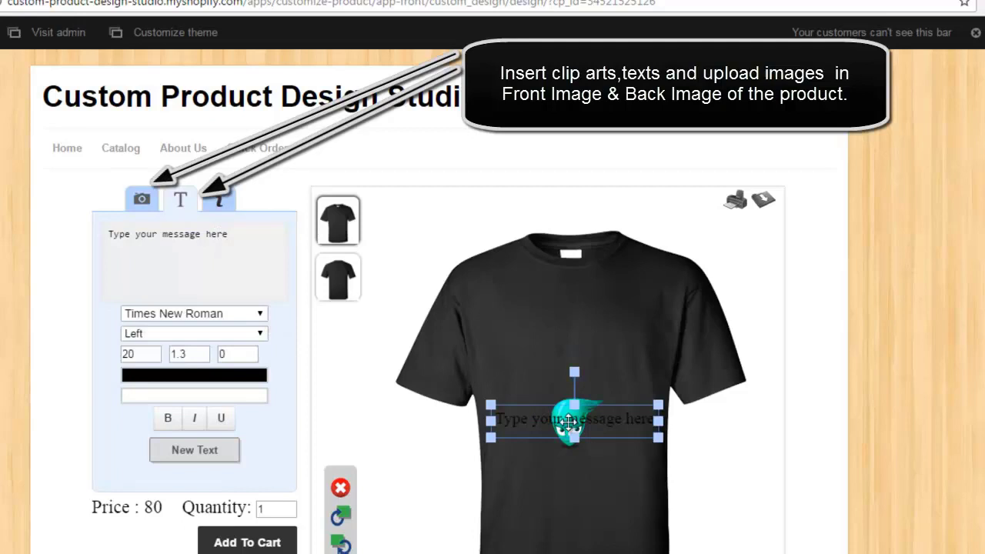
{"action": "left_click_drag", "start_coordinate": [568, 421], "coordinate": [574, 303]}
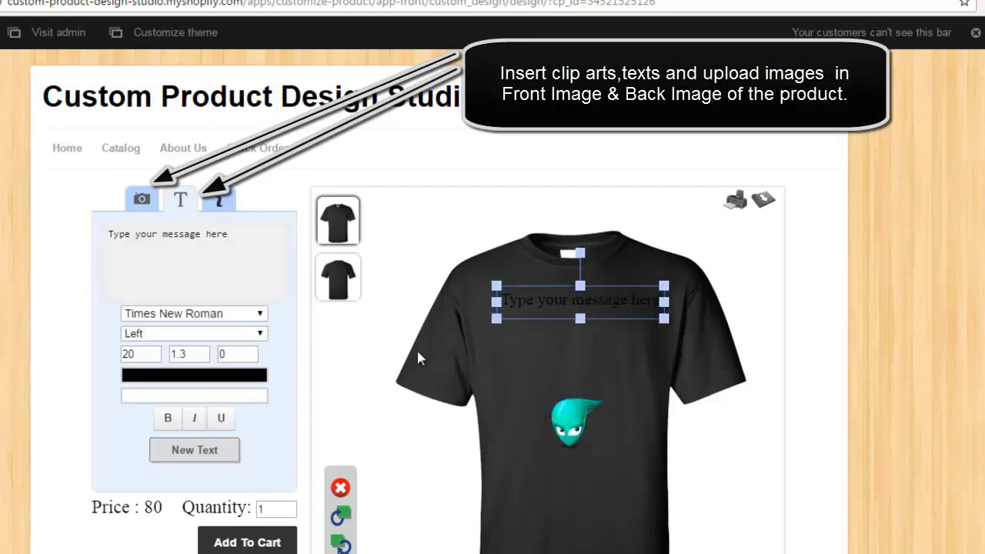
{"action": "left_click", "coordinate": [258, 374]}
{"action": "left_click", "coordinate": [263, 406]}
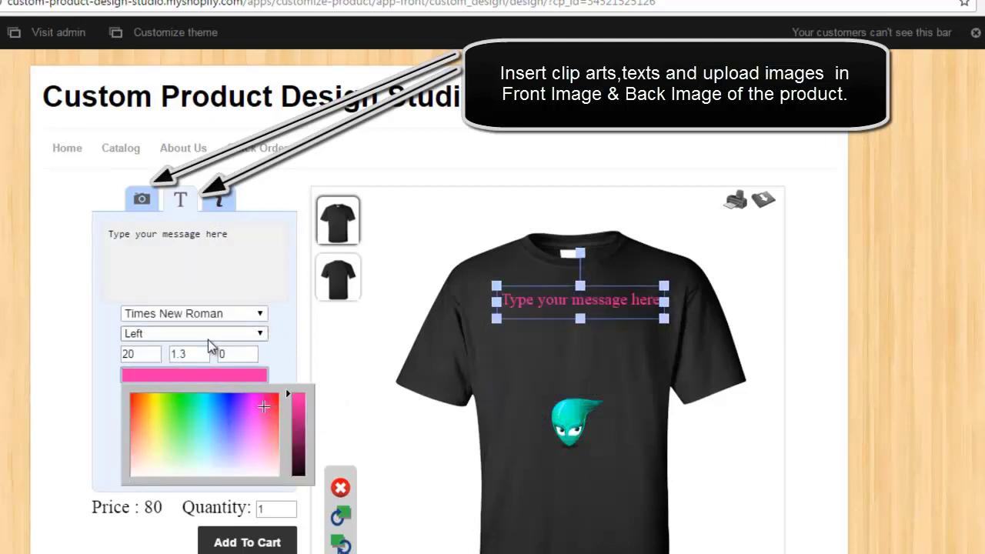
Replace the front text with "abc", then enlarge it and centre it below the collar
{"action": "left_click_drag", "start_coordinate": [248, 240], "coordinate": [13, 213]}
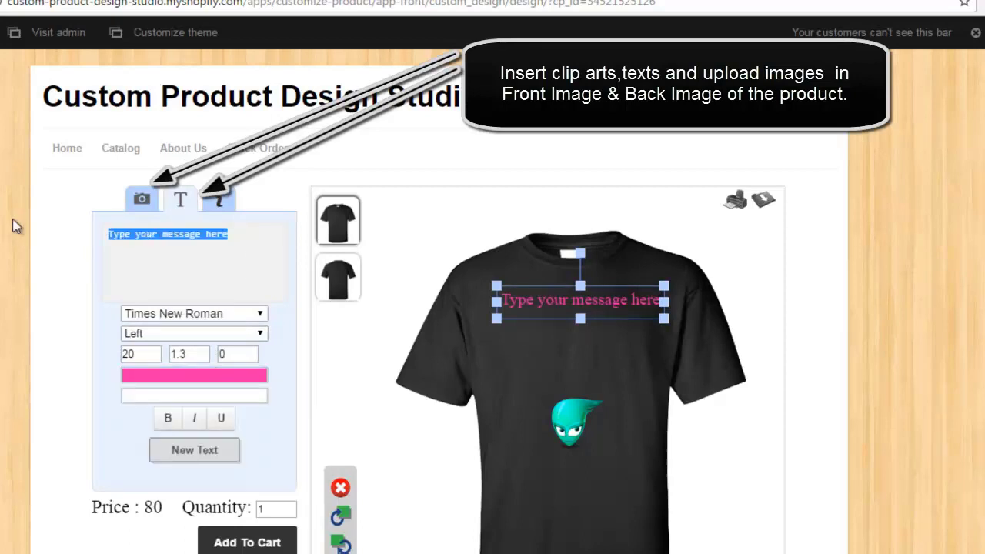
{"action": "key", "text": "BackSpace"}
{"action": "type", "text": "abc"}
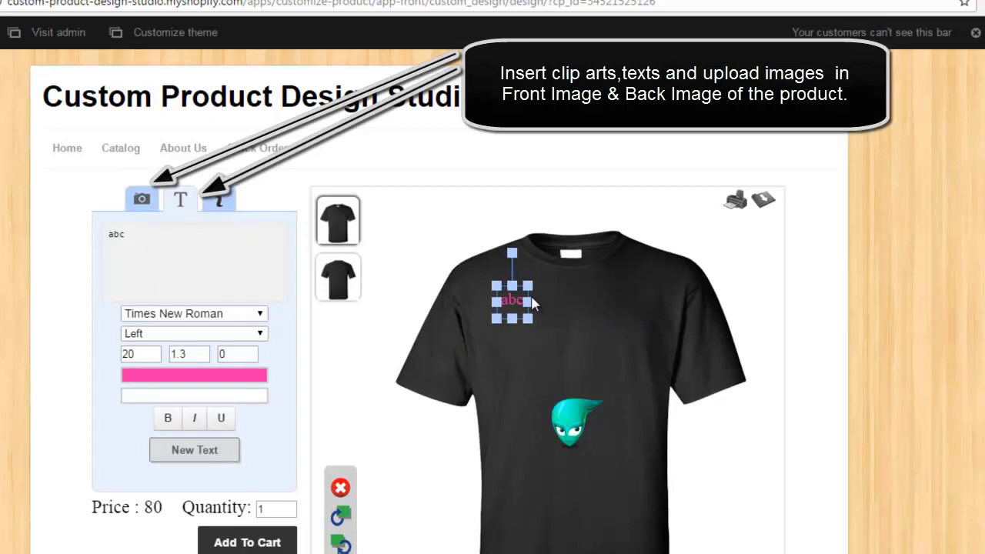
{"action": "left_click_drag", "start_coordinate": [533, 304], "coordinate": [610, 342]}
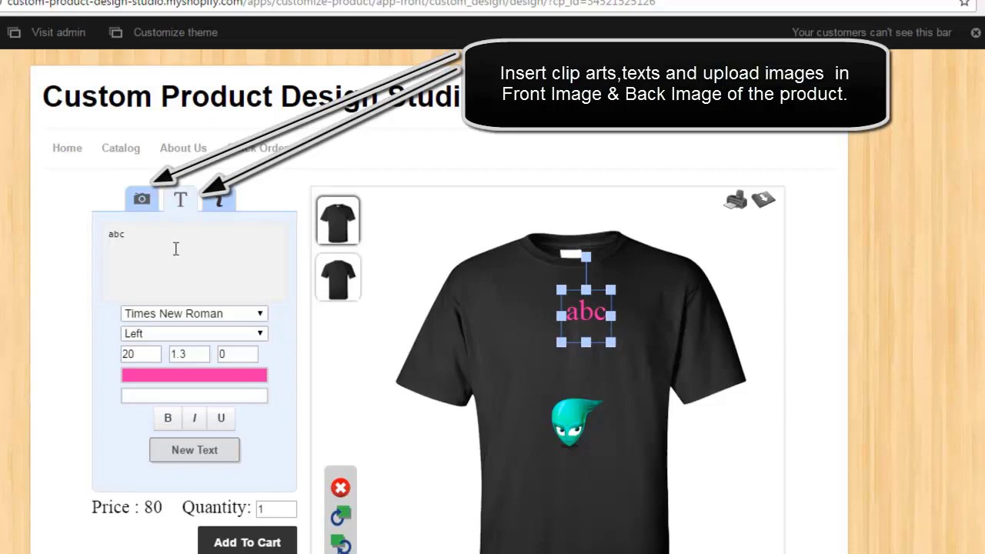
Switch to the shirt back and add the red grinning face clip art at its middle
{"action": "left_click", "coordinate": [337, 279]}
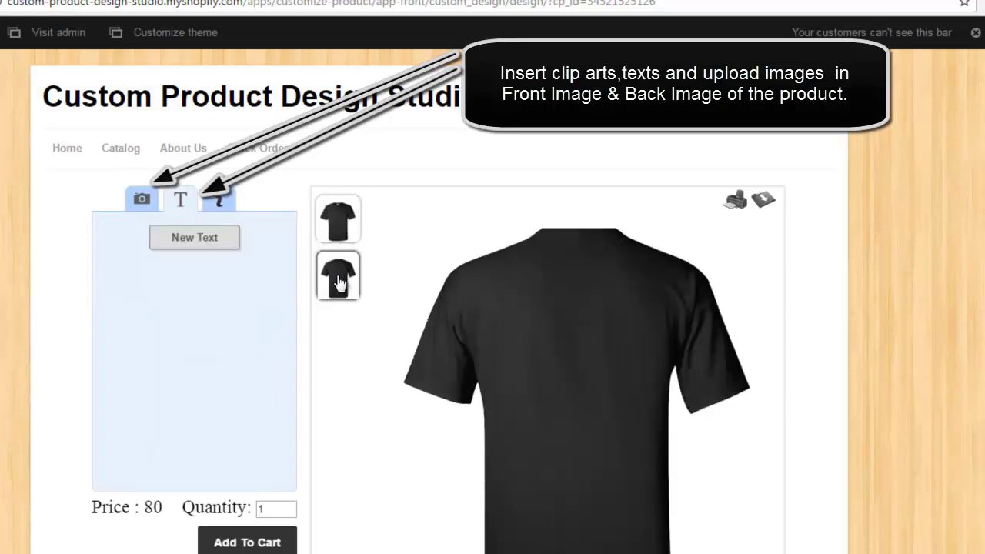
{"action": "left_click", "coordinate": [142, 199]}
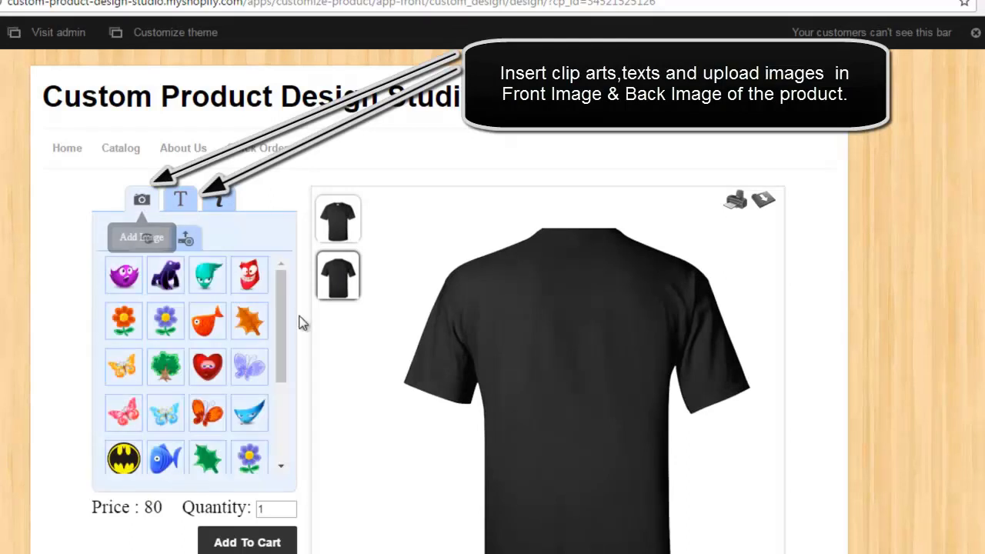
{"action": "left_click", "coordinate": [249, 286]}
{"action": "mouse_move", "coordinate": [593, 421]}
{"action": "left_mouse_down"}
{"action": "mouse_move", "coordinate": [562, 409]}
{"action": "mouse_move", "coordinate": [593, 425]}
{"action": "left_mouse_up"}
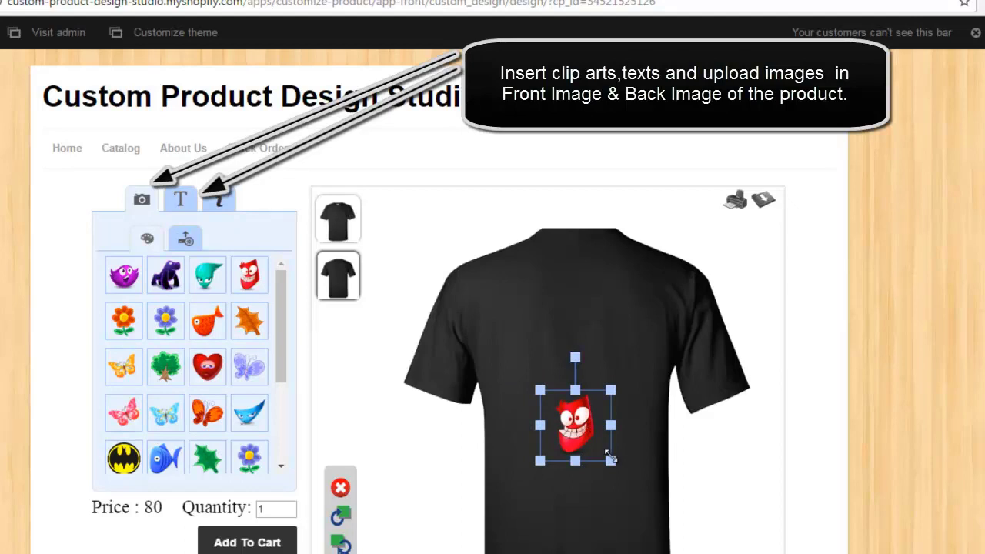
{"action": "mouse_move", "coordinate": [610, 460]}
{"action": "left_mouse_down"}
{"action": "mouse_move", "coordinate": [592, 444]}
{"action": "mouse_move", "coordinate": [620, 465]}
{"action": "mouse_move", "coordinate": [609, 459]}
{"action": "left_mouse_up"}
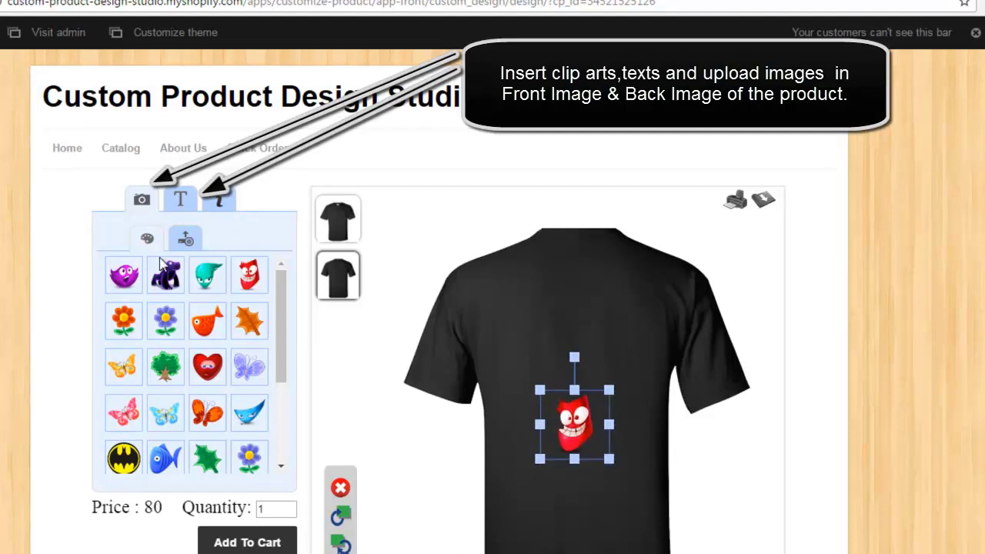
{"action": "left_click", "coordinate": [337, 520]}
Add the text "Type your message here" to the shirt back and move it up above the red face
{"action": "left_click", "coordinate": [182, 199]}
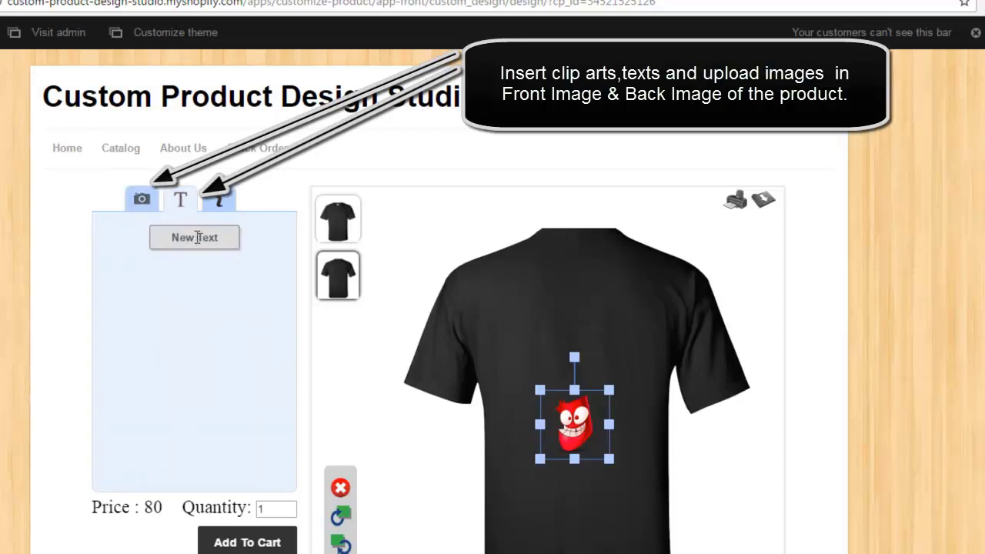
{"action": "left_click", "coordinate": [197, 238]}
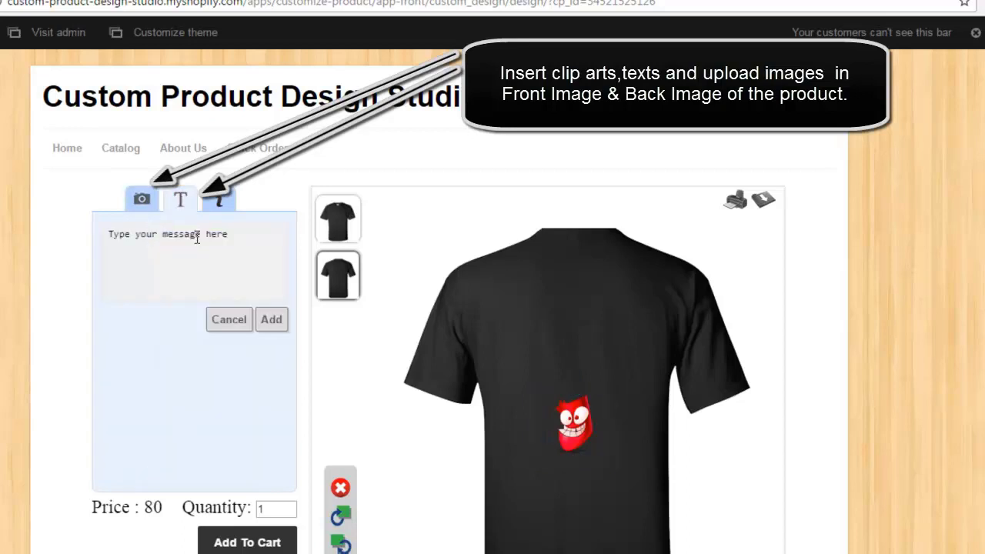
{"action": "left_click", "coordinate": [272, 320]}
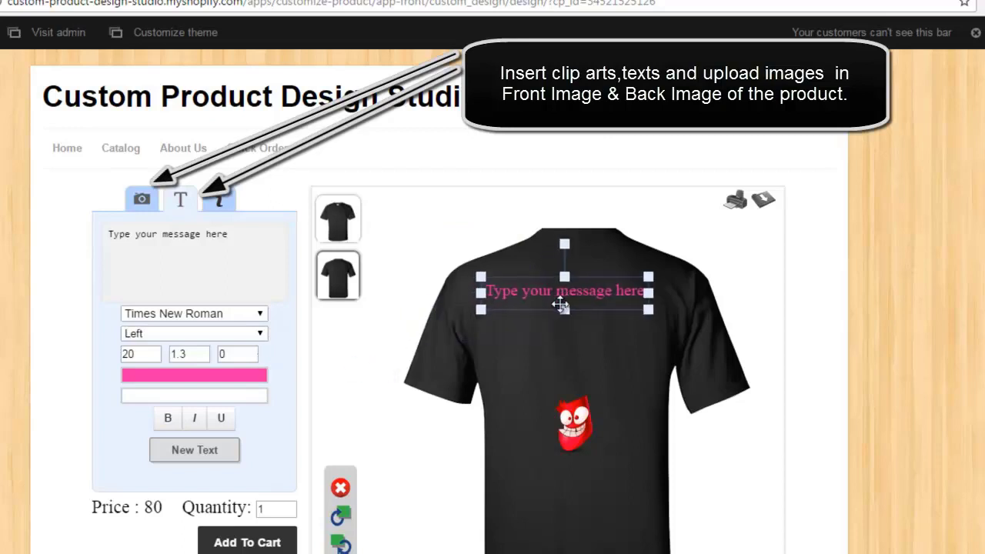
{"action": "left_click", "coordinate": [560, 305]}
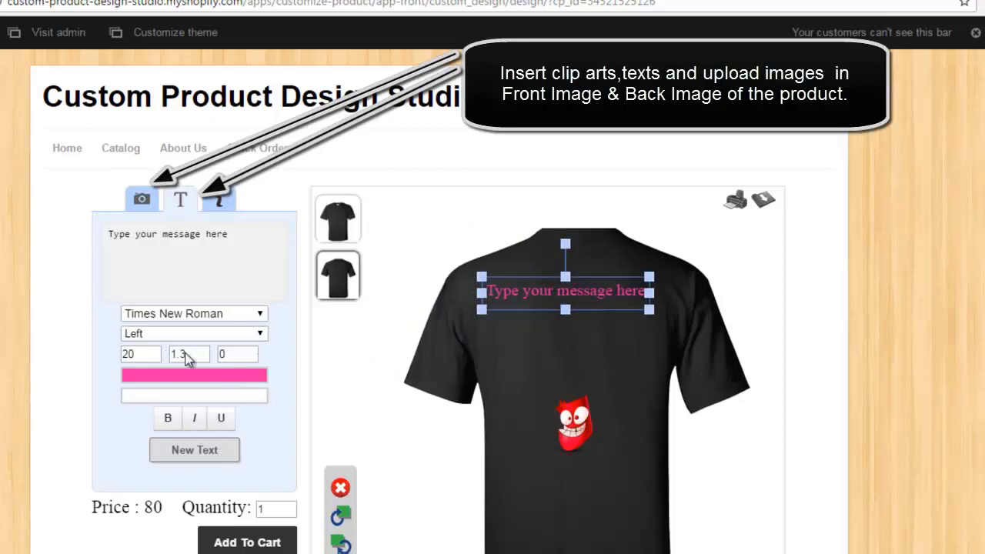
Replace the back text with "xyz", then stretch it larger and centre it near the collar
{"action": "left_click", "coordinate": [238, 233]}
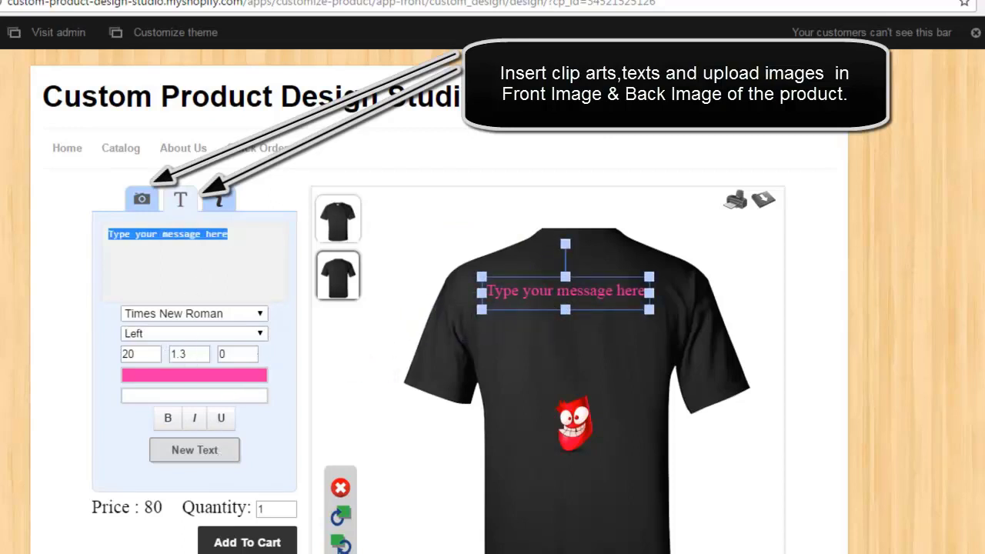
{"action": "type", "text": "xy"}
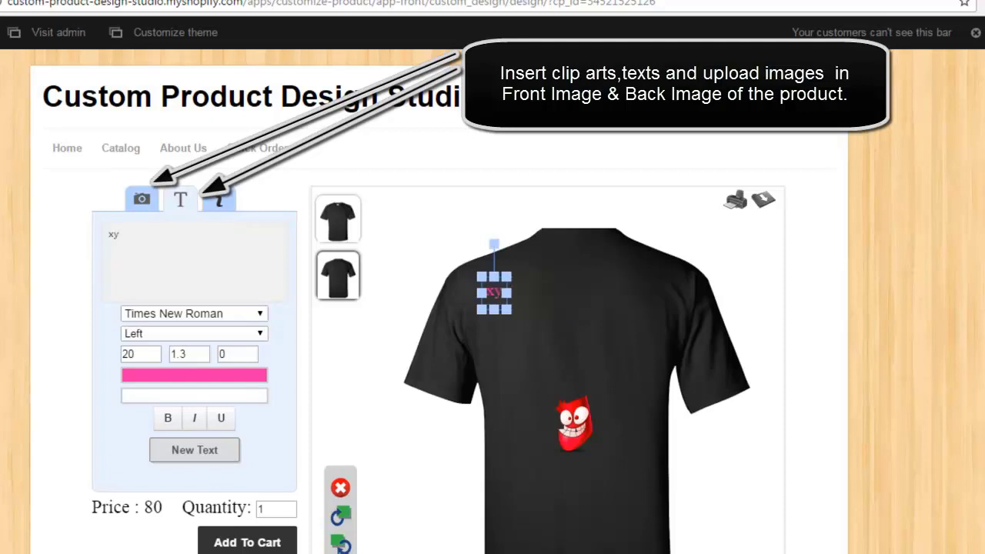
{"action": "type", "text": "z"}
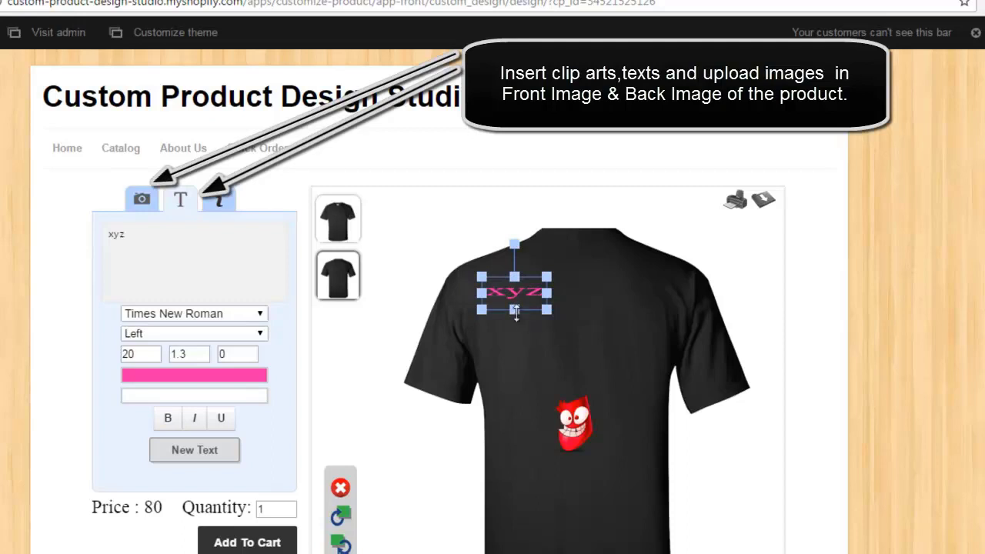
{"action": "left_click_drag", "start_coordinate": [515, 310], "coordinate": [573, 283]}
Colour the "xyz" text on the shirt back light blue and deselect it
{"action": "left_click", "coordinate": [254, 374]}
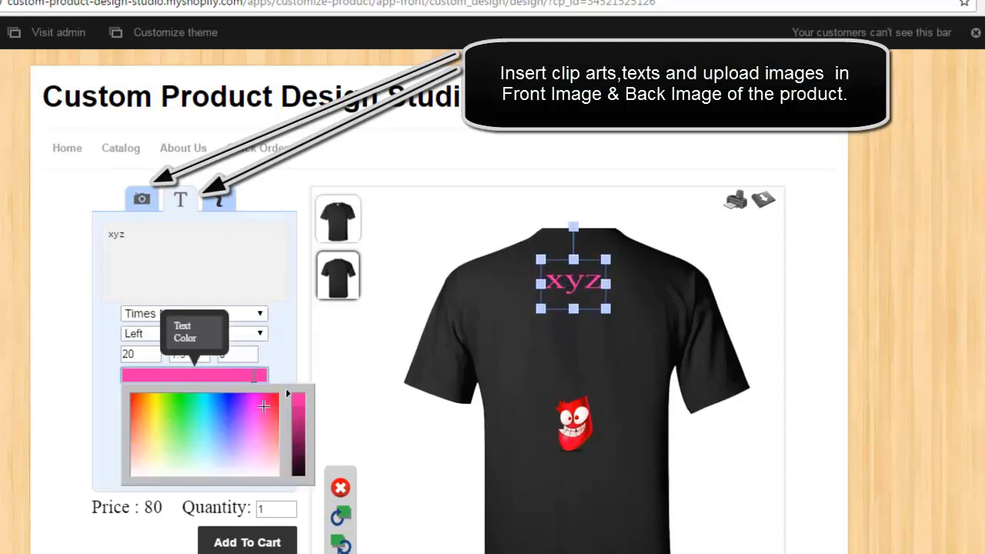
{"action": "left_click", "coordinate": [209, 405]}
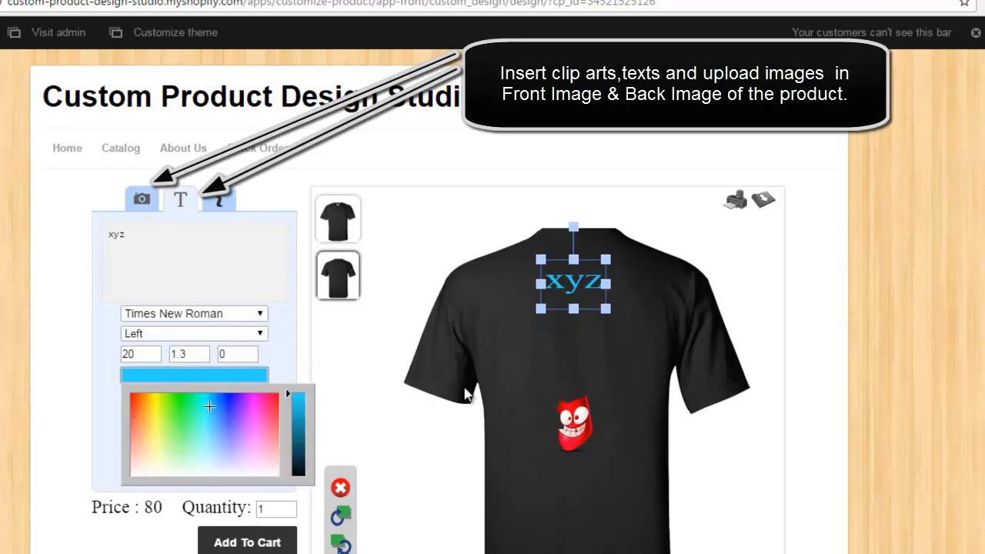
{"action": "left_click", "coordinate": [481, 323]}
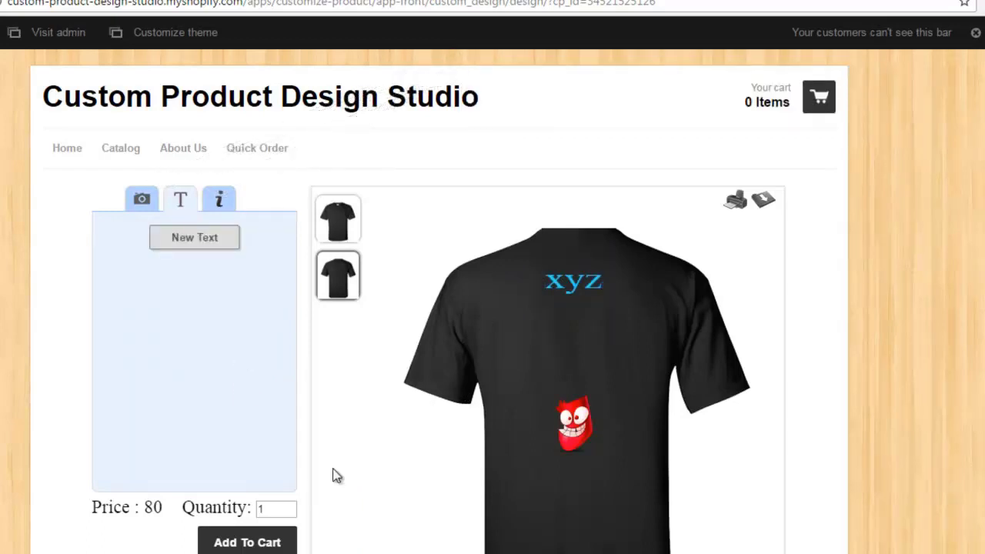
Add the customized shirt to the cart with quantity 1, and view its customized images at full size from the cart
{"action": "scroll", "coordinate": [339, 384], "scroll_direction": "down", "scroll_amount": 2}
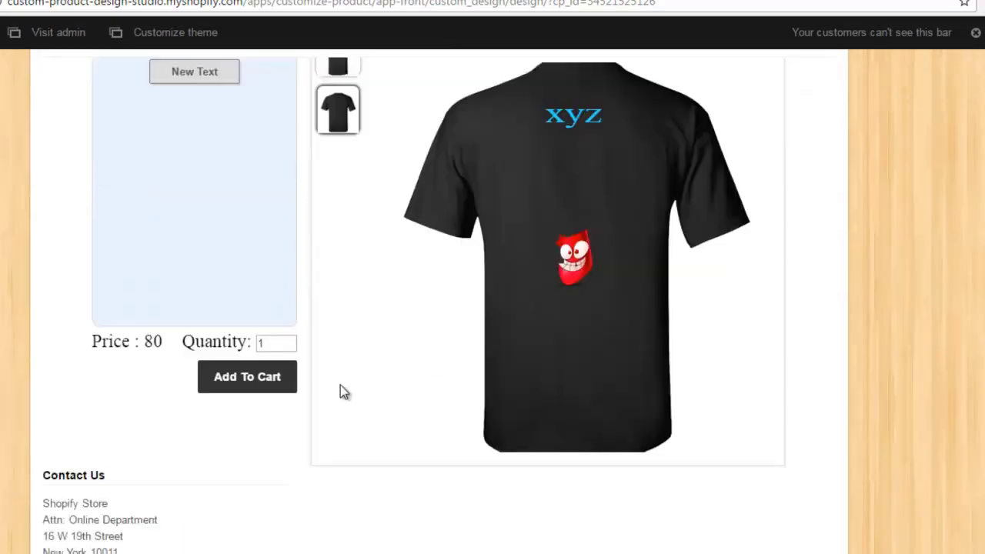
{"action": "left_click", "coordinate": [264, 386]}
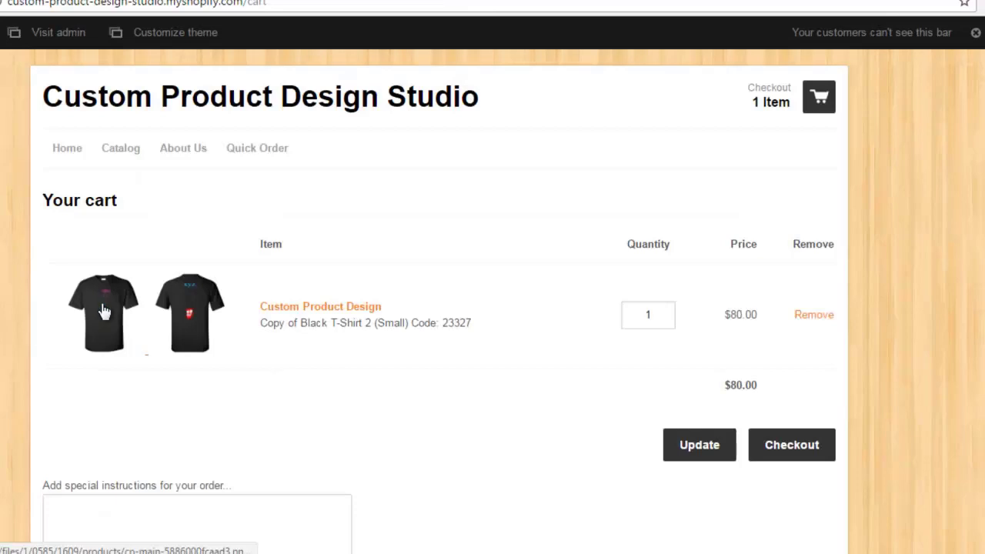
{"action": "right_click", "coordinate": [105, 309]}
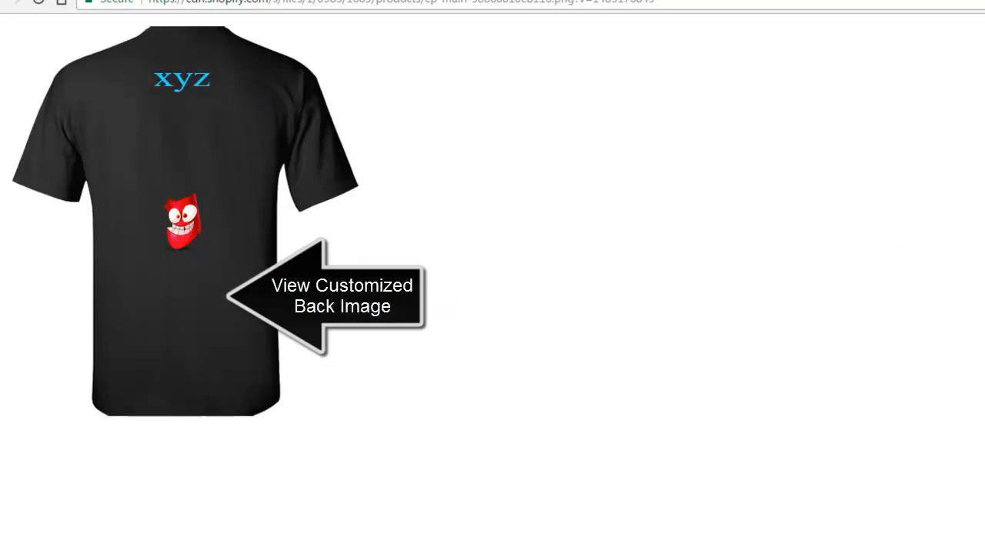
{"action": "key", "text": "ctrl+w"}
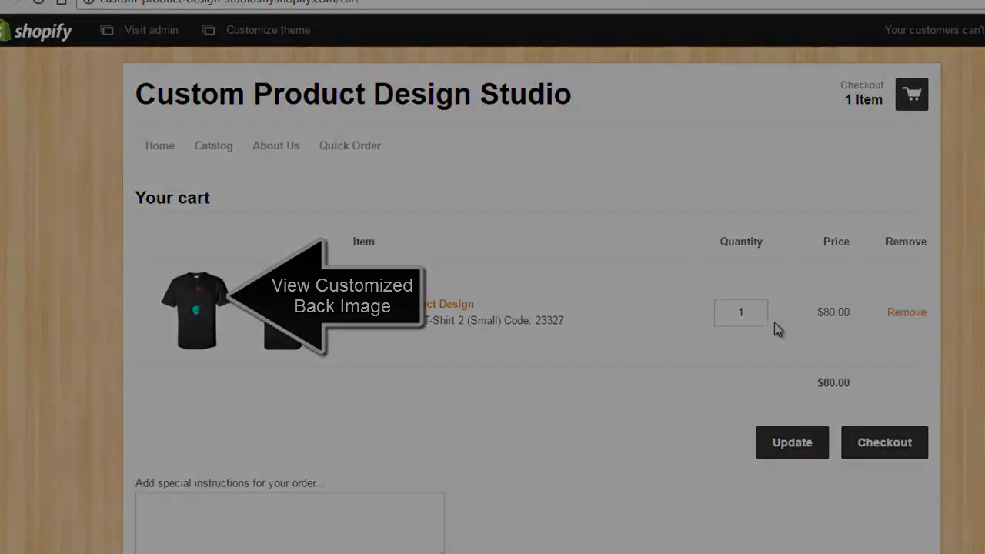